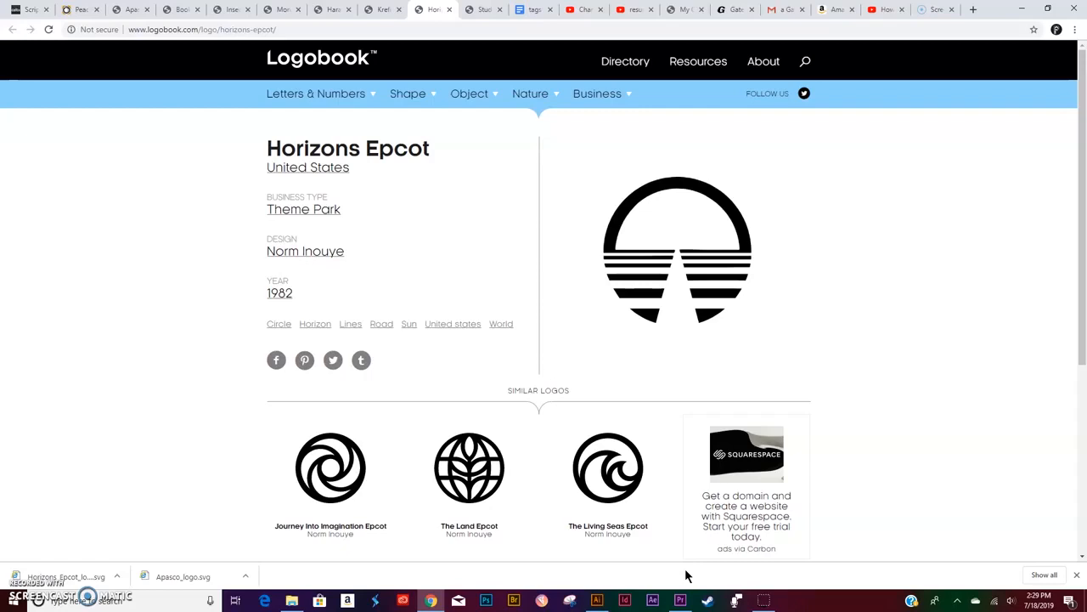
Switch to Illustrator and create a landscape Letter document of 792 x 612 pt
left_click(597, 600)
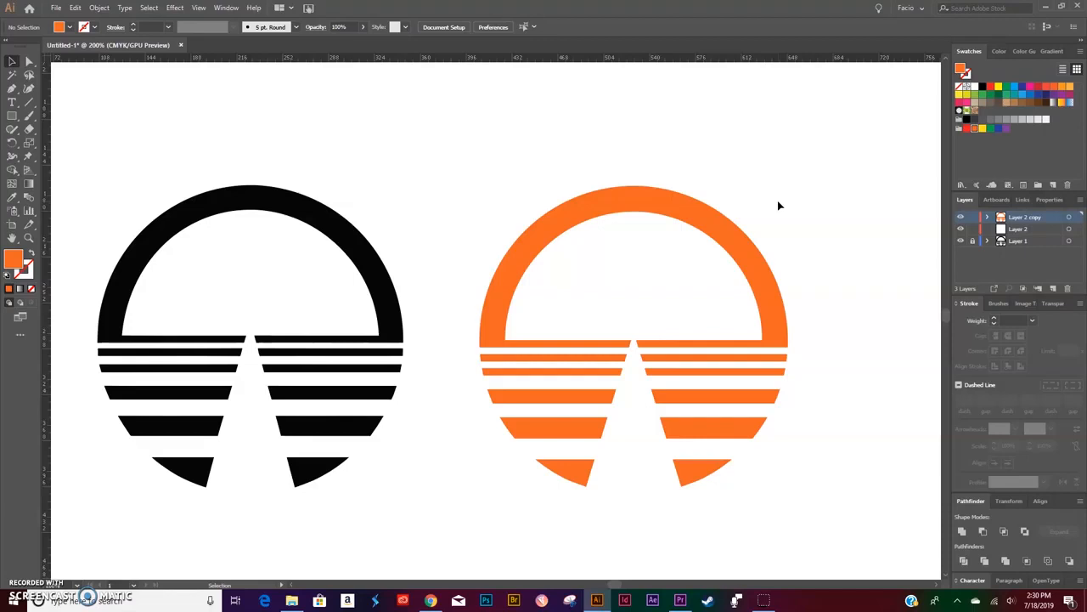
left_click(55, 8)
left_click(68, 18)
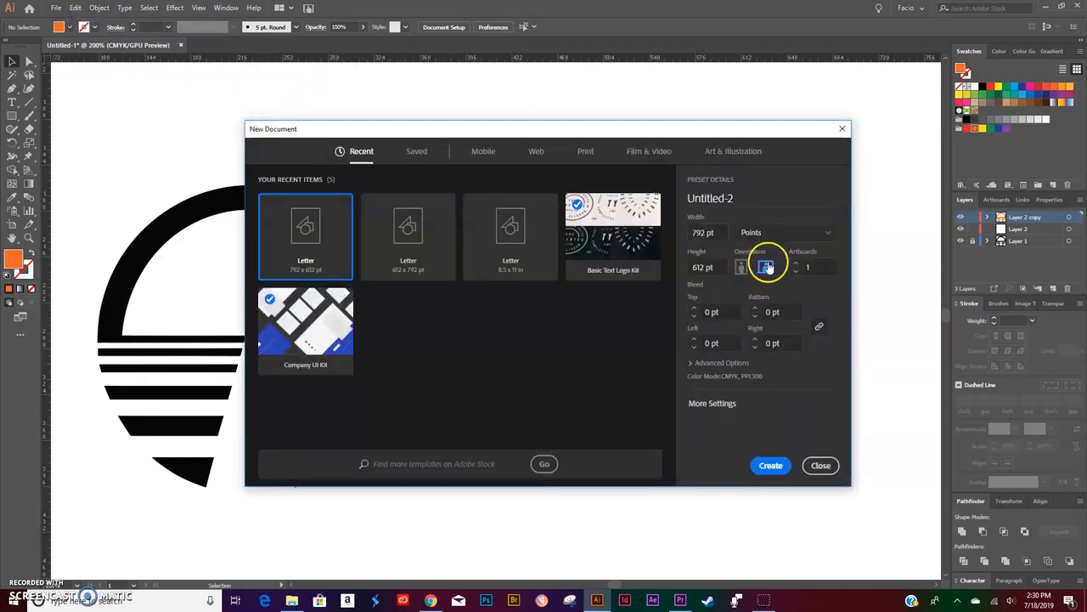
left_click(769, 463)
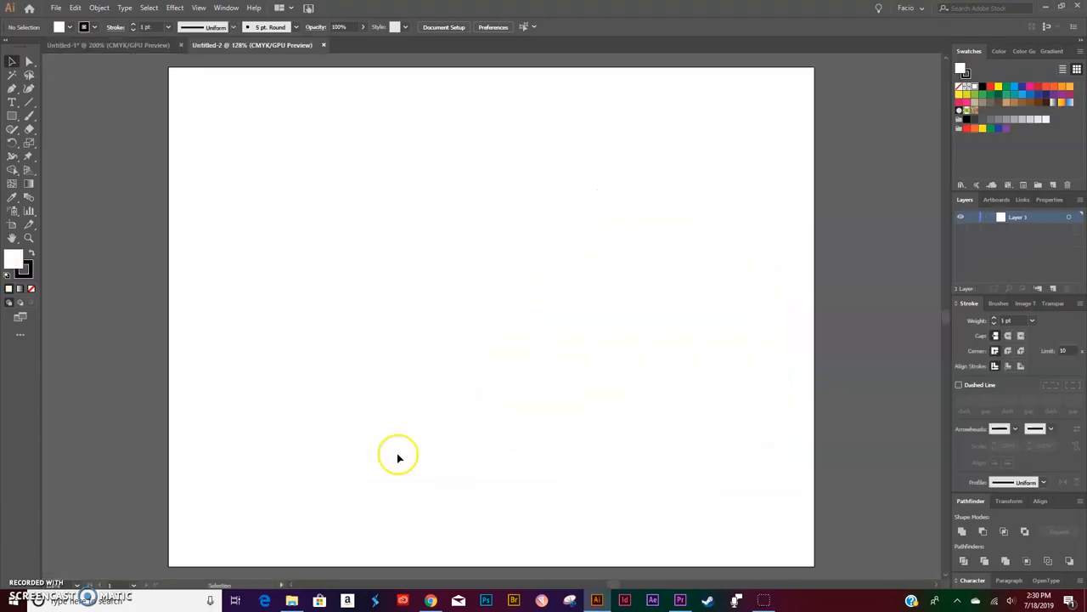
Place the Horizons_Epcot_logo SVG at about 192 pt wide in the left half of the artboard
left_click(56, 8)
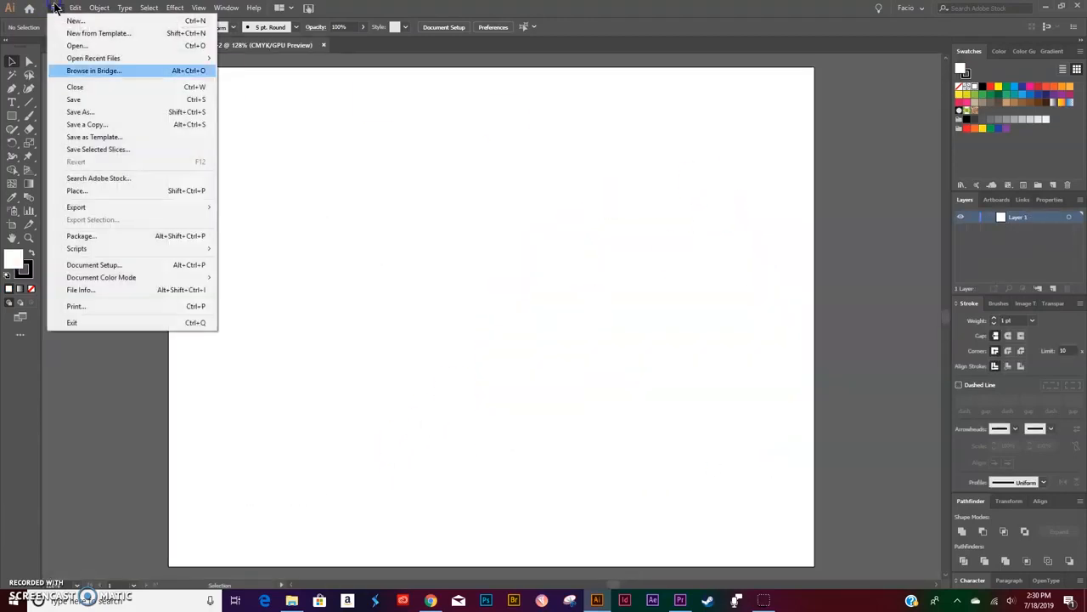
left_click(85, 191)
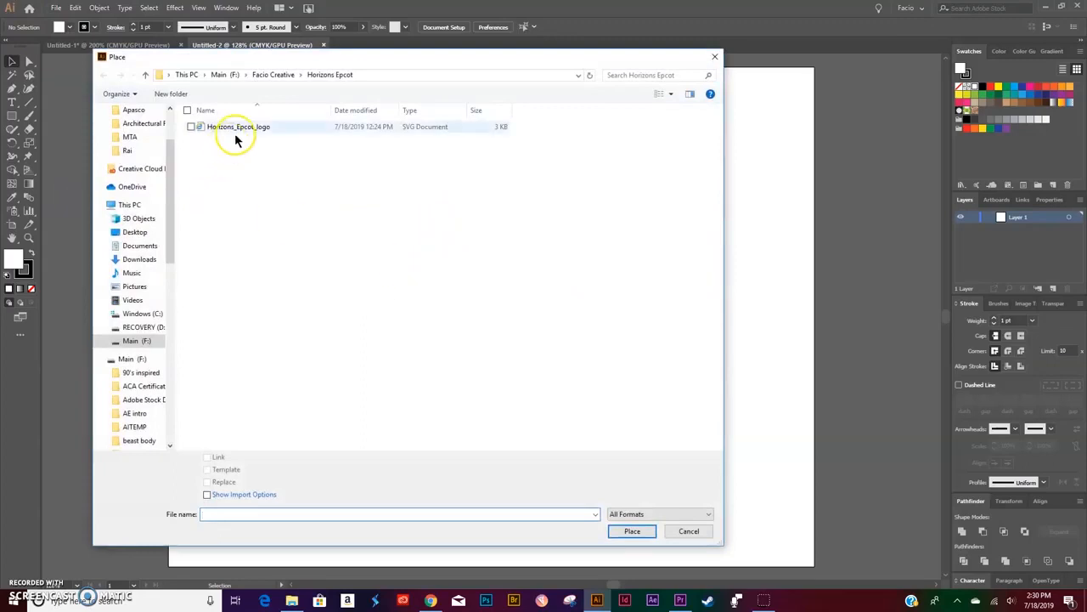
left_click(232, 127)
left_click(632, 531)
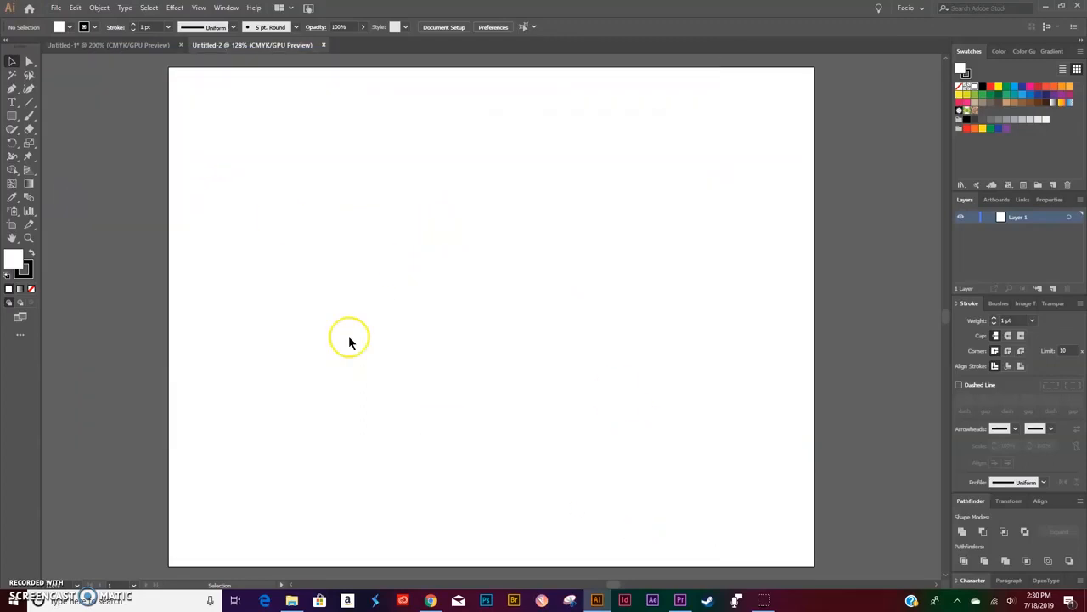
left_click(332, 289)
left_click_drag(336, 293, 543, 148)
left_click_drag(481, 182, 463, 251)
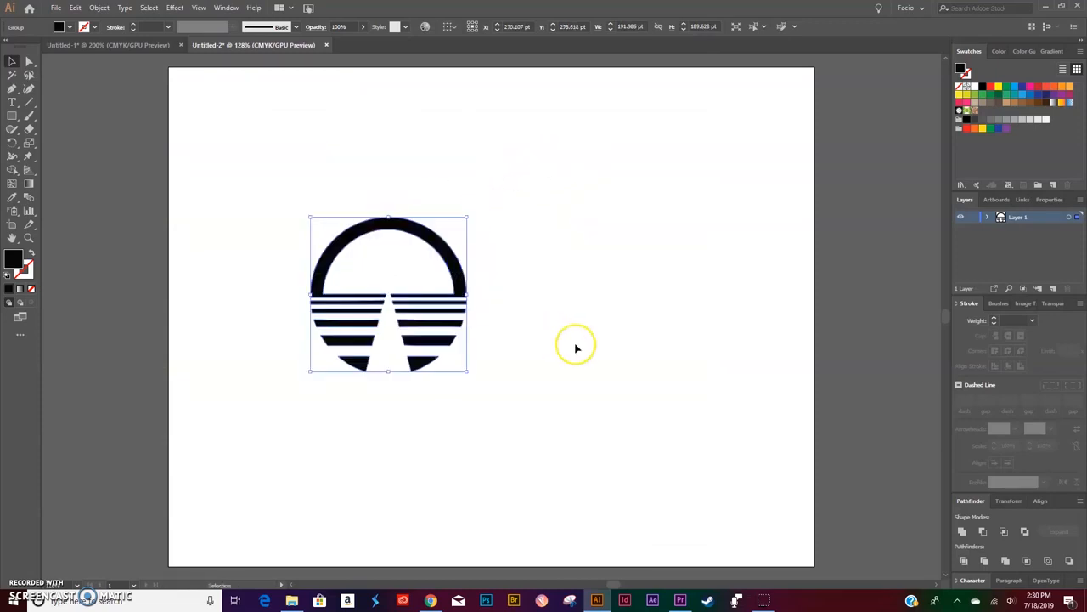
Rename the layer holding the placed logo as Og Logo and deselect the artwork
double_click(1017, 216)
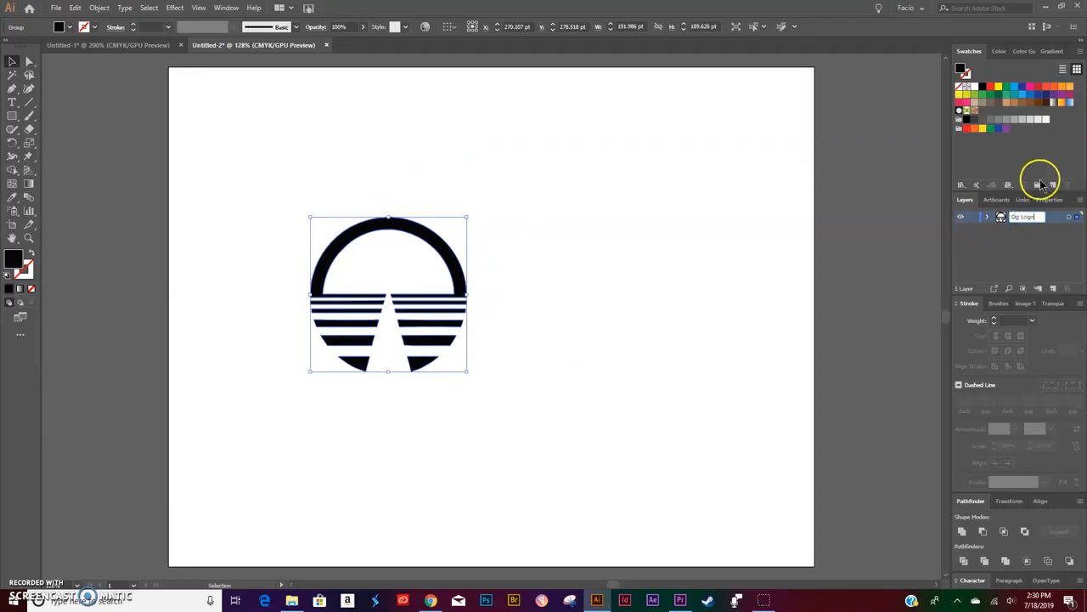
left_click(977, 218)
left_click(651, 347)
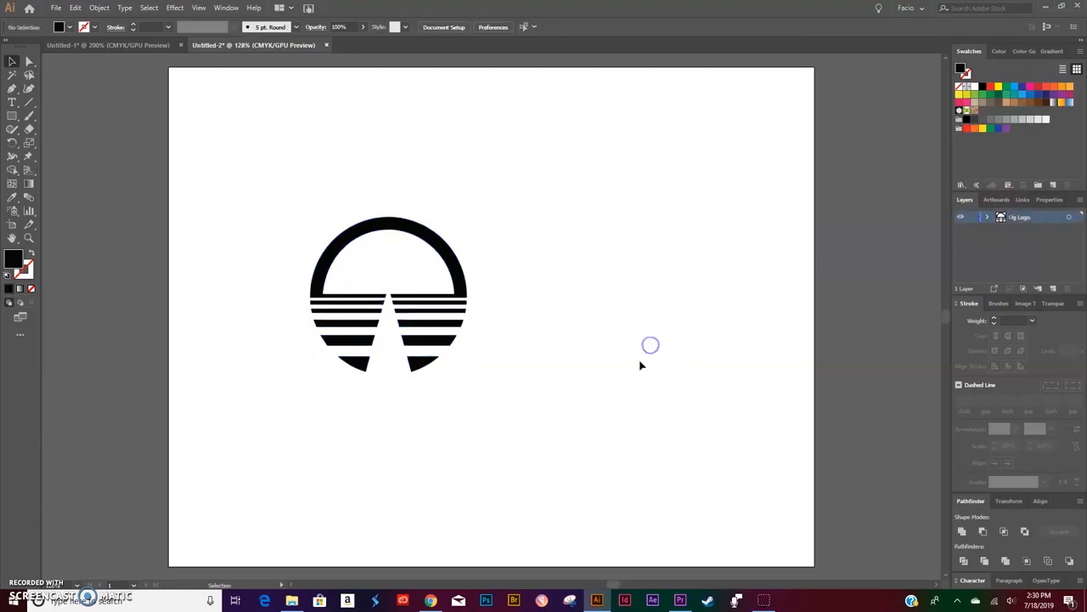
Add a new layer and create a 242 pt black circle on it, positioned to the right of the logo
left_click(1053, 289)
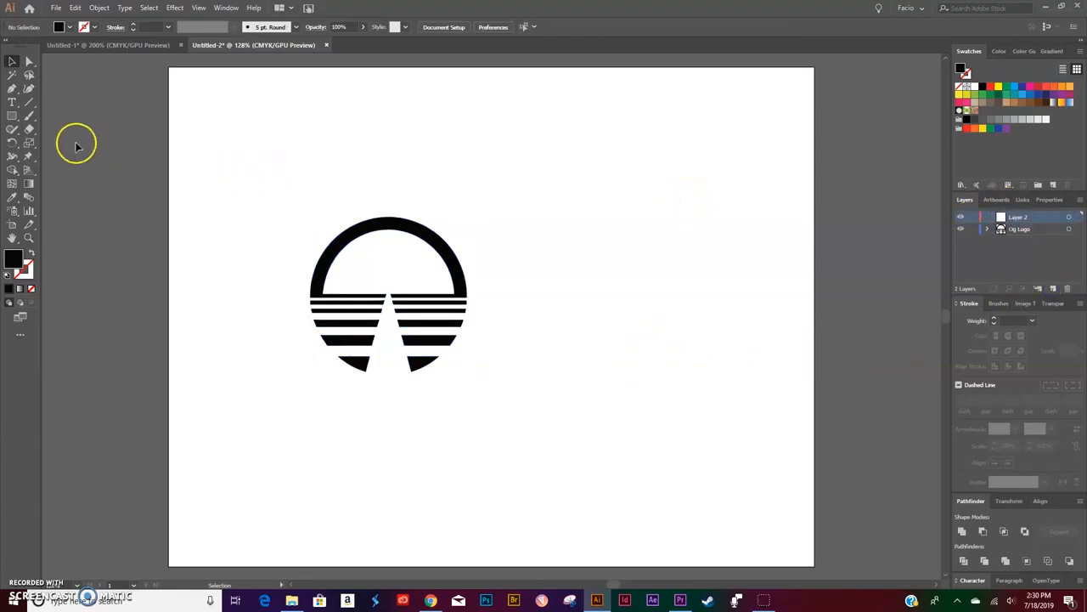
left_click(12, 115)
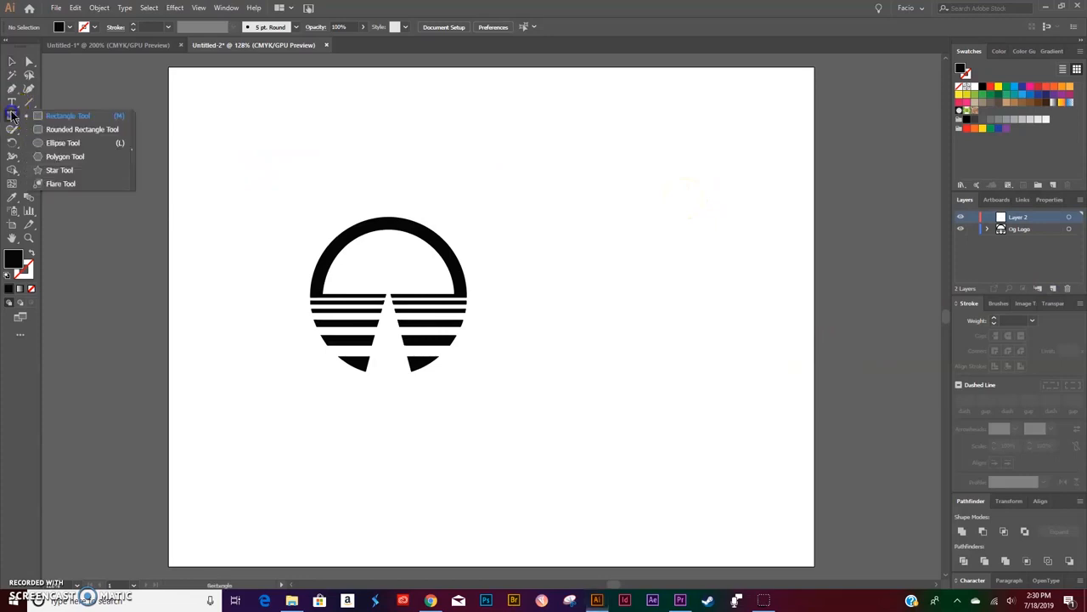
left_click(63, 143)
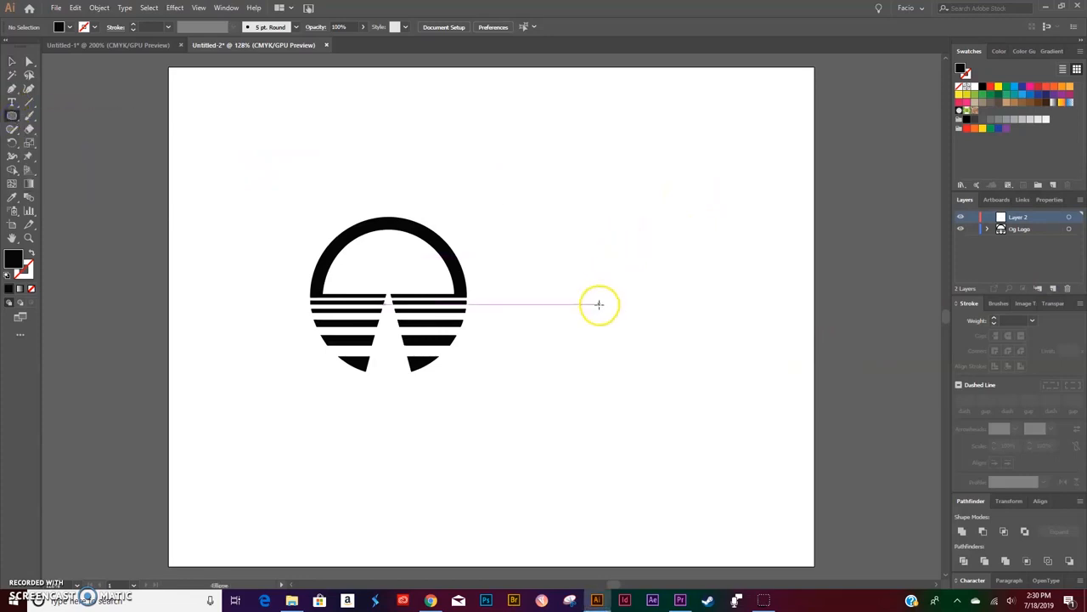
left_click(628, 288)
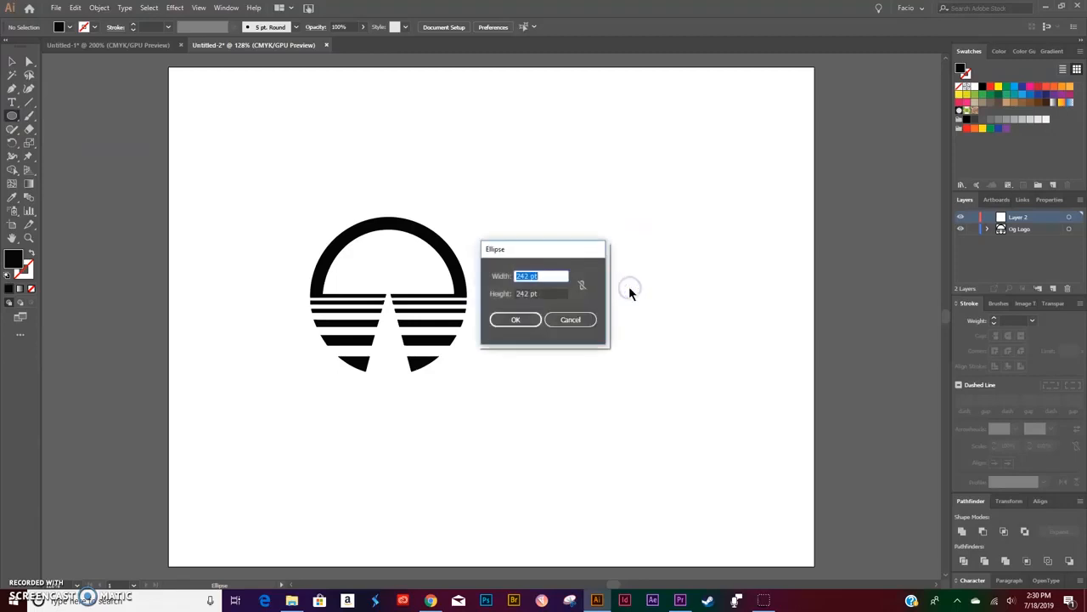
key("Return")
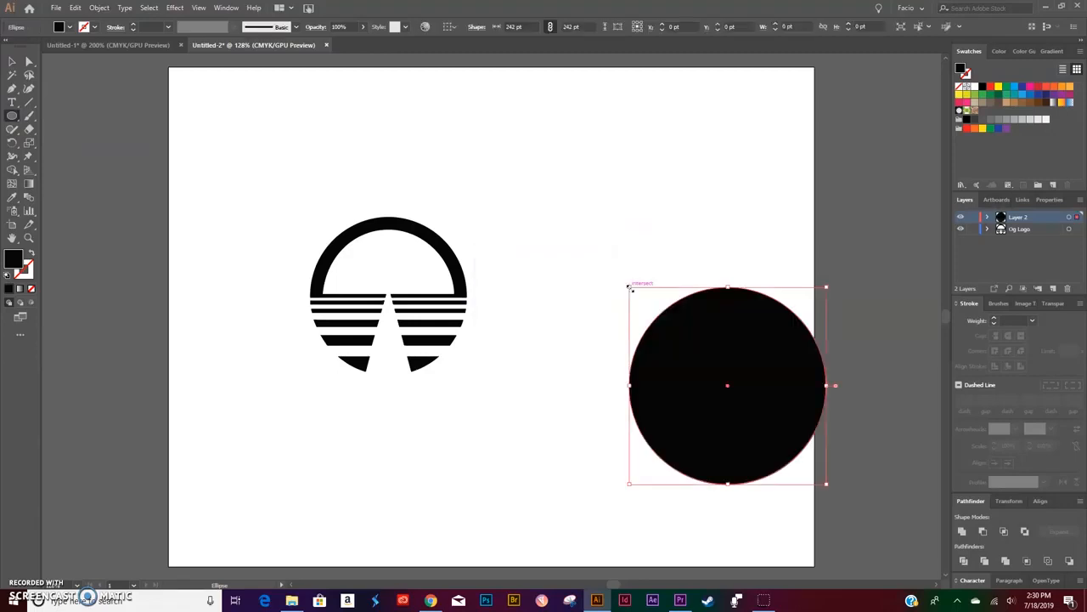
key("v")
left_click_drag(717, 331, 614, 253)
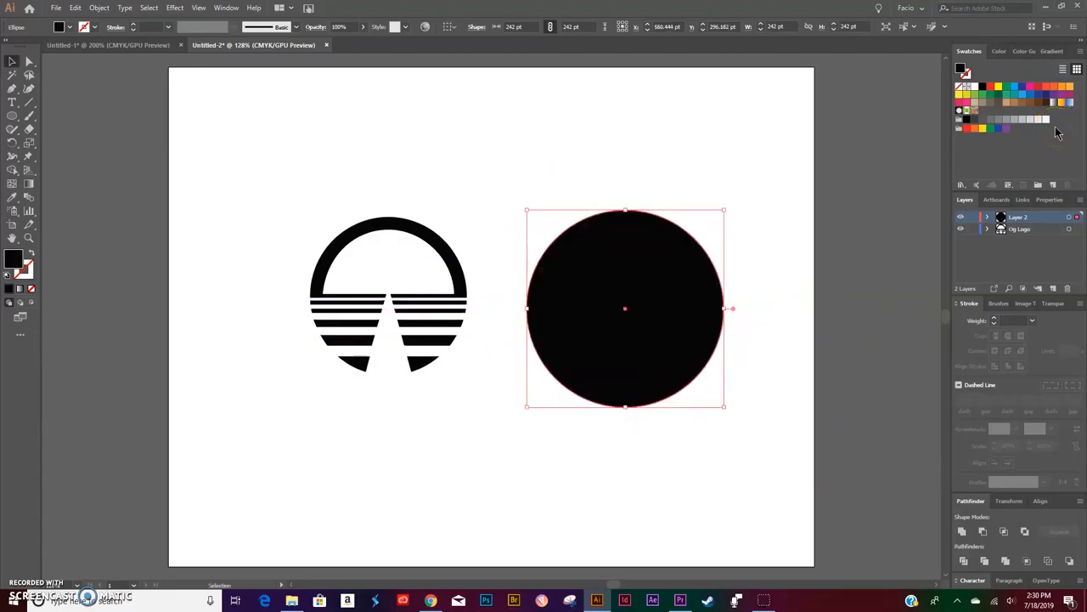
Duplicate the circle's layer, then lock and hide the original Layer 2
left_click(1056, 249)
left_click_drag(1056, 249, 1054, 289)
left_click(974, 230)
left_click(959, 230)
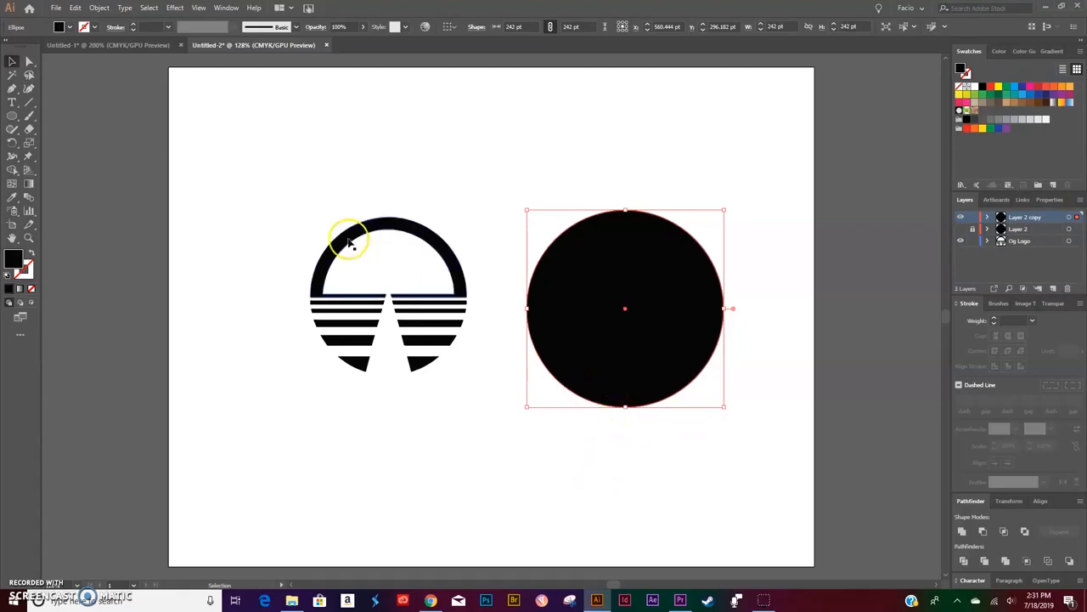
Delete the top anchor point of the copied circle and close the open path with a straight edge to form a lower half circle
key("a")
left_click(626, 211)
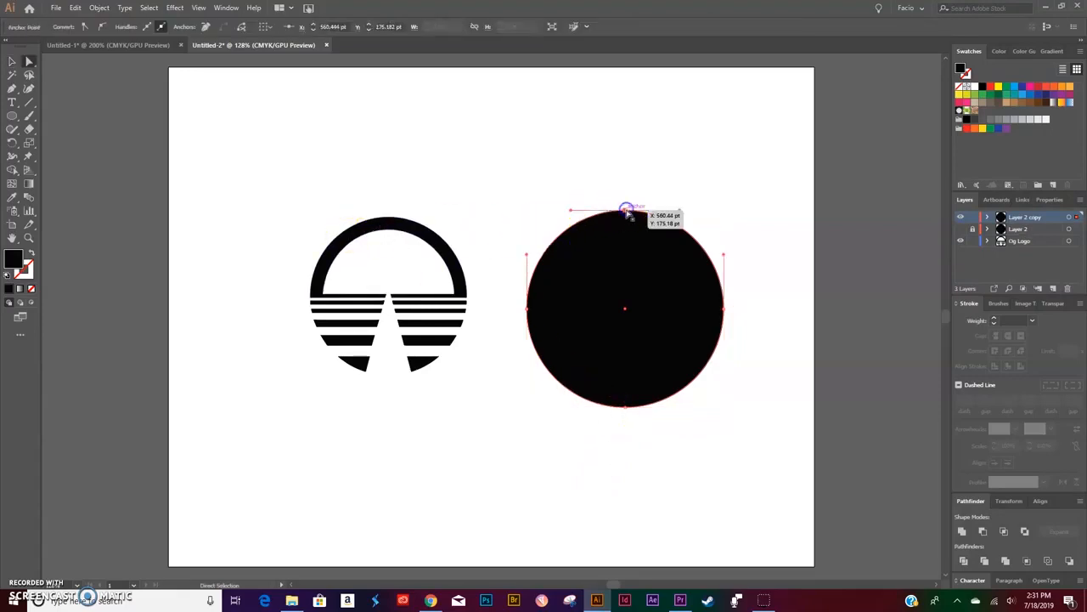
key("Delete")
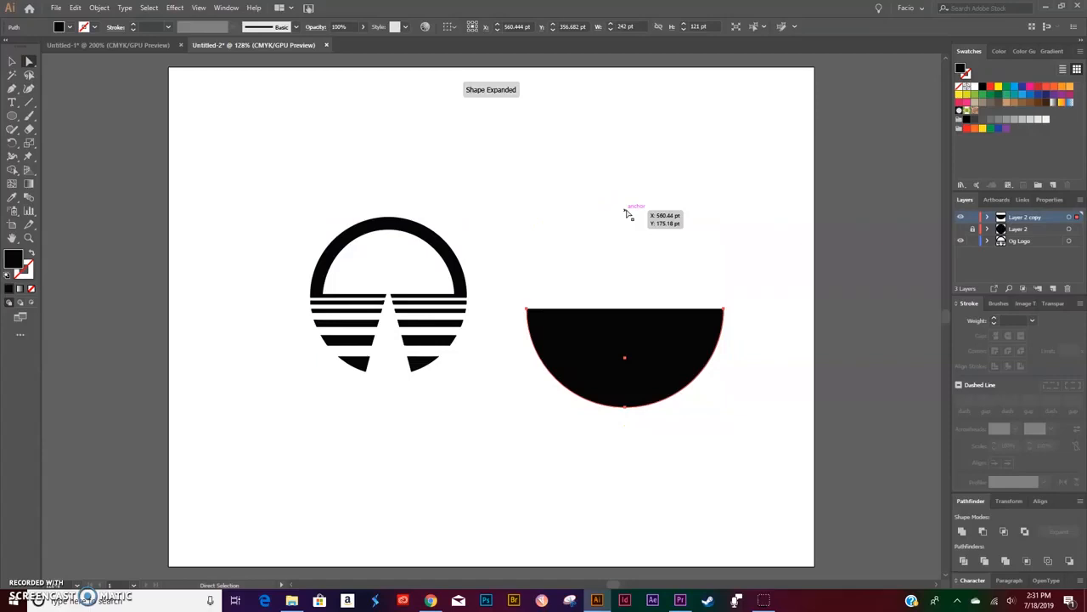
key("p")
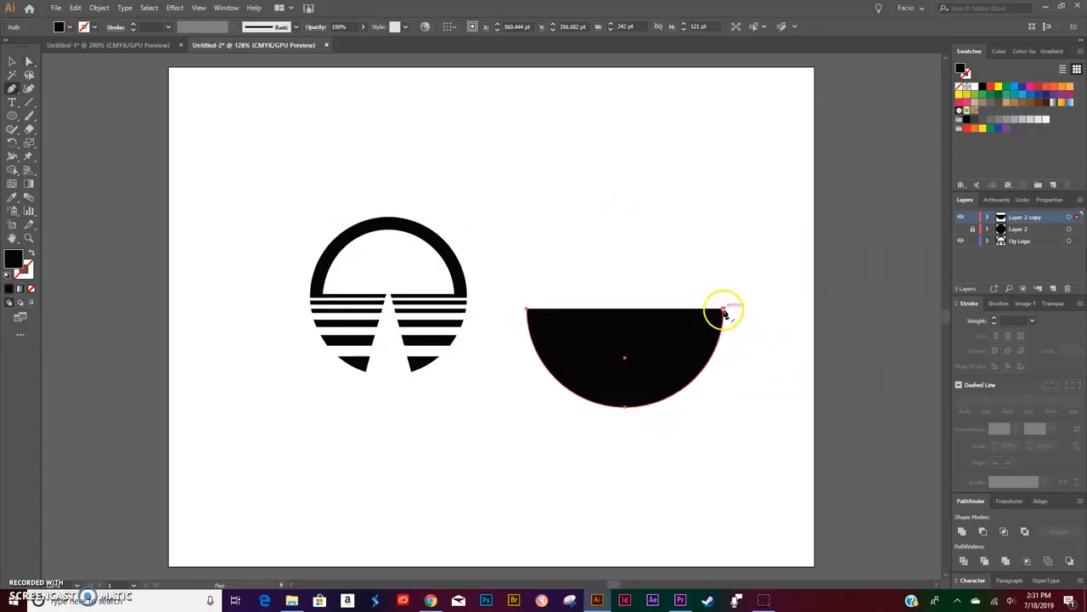
left_click(723, 310)
left_click(528, 308)
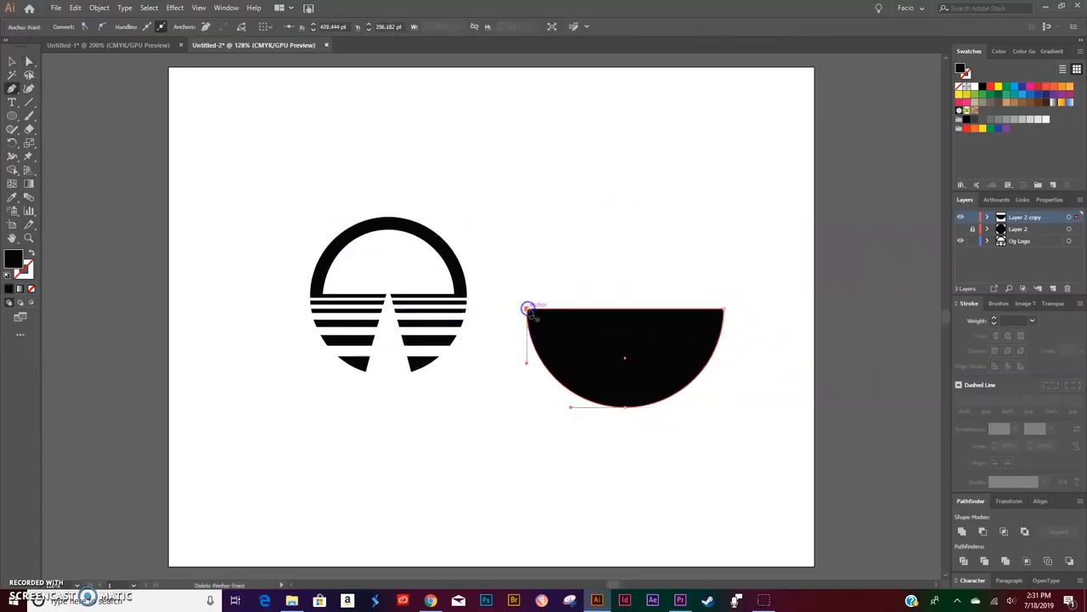
key("v")
left_click(674, 505)
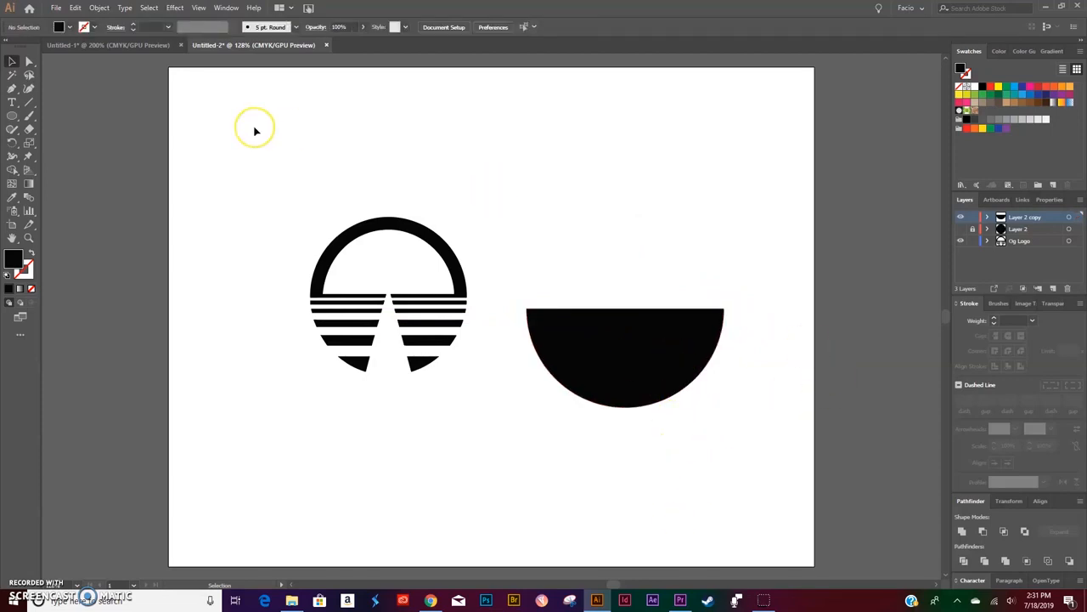
Show the rulers and place horizontal guides along the half circle's straight top edge and at its lowest point
key("ctrl+r")
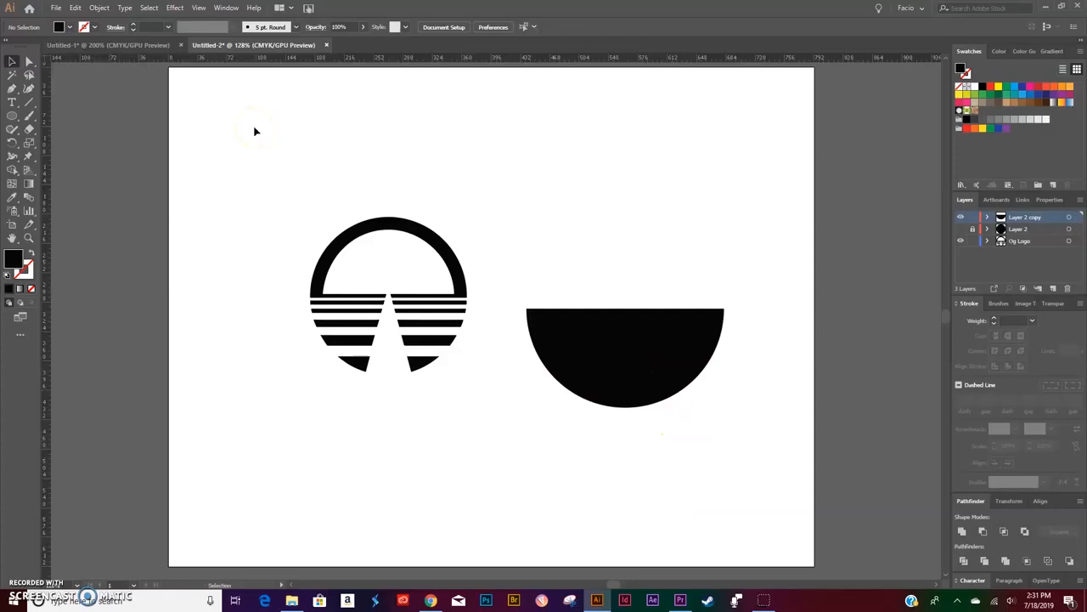
left_click_drag(602, 65, 557, 310)
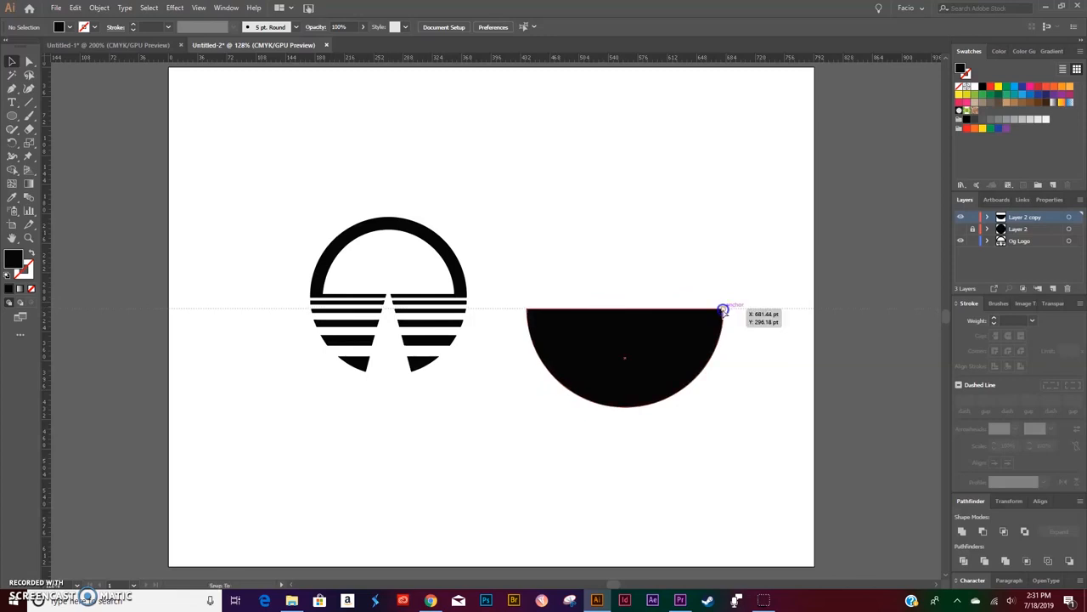
left_click_drag(615, 58, 626, 407)
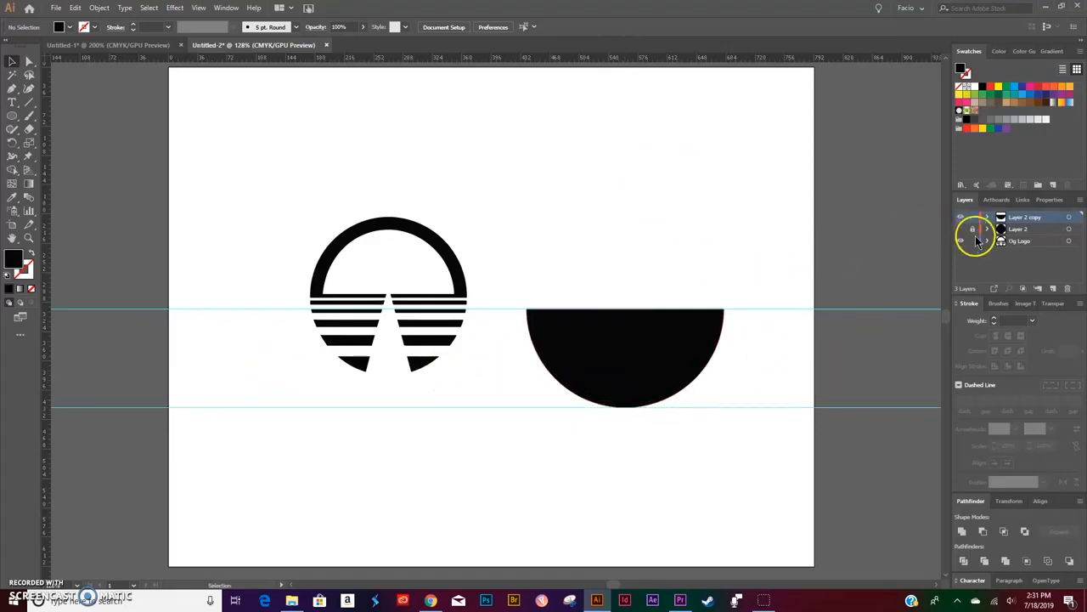
Hide the Og Logo layer and draw an unfilled rectangle about 331 x 121 pt between the guides, covering the half circle
left_click(960, 241)
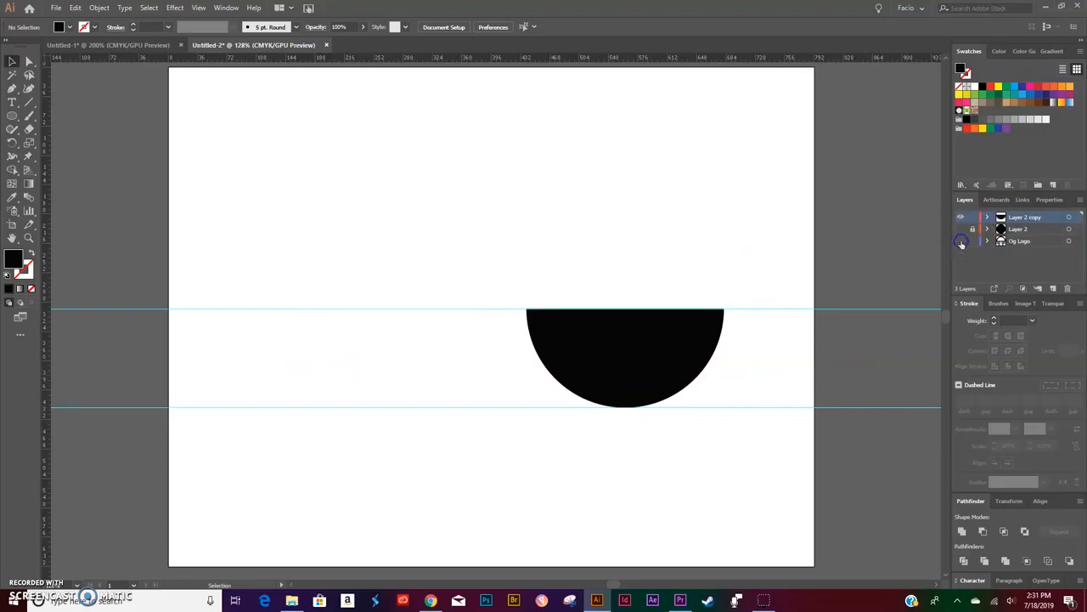
left_click(12, 117)
left_click(51, 116)
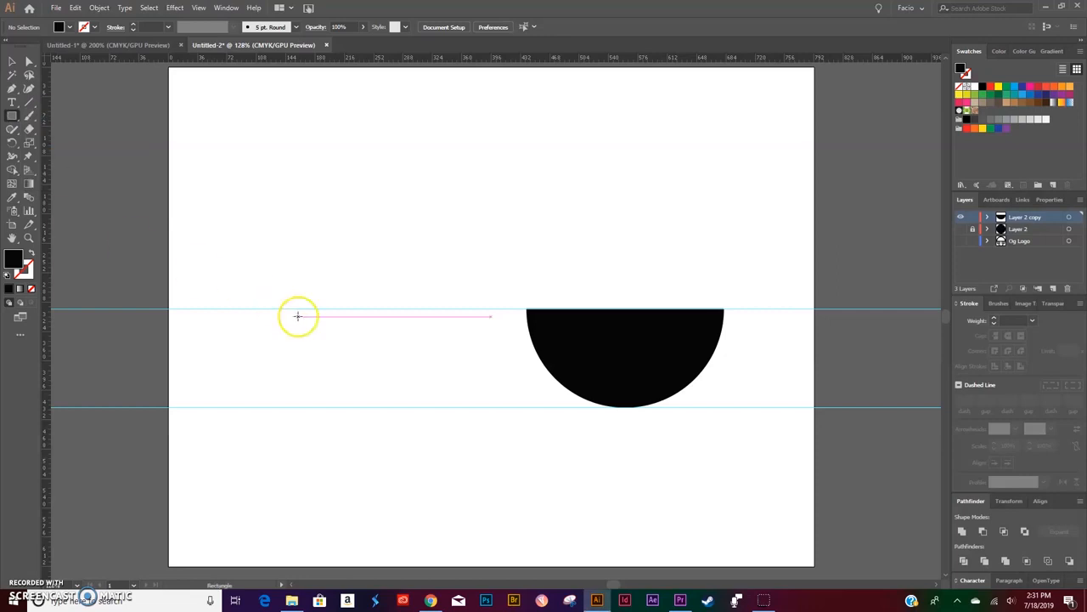
left_click_drag(484, 309, 505, 406)
mouse_move(495, 347)
left_mouse_down()
mouse_move(623, 364)
mouse_move(754, 362)
left_mouse_up()
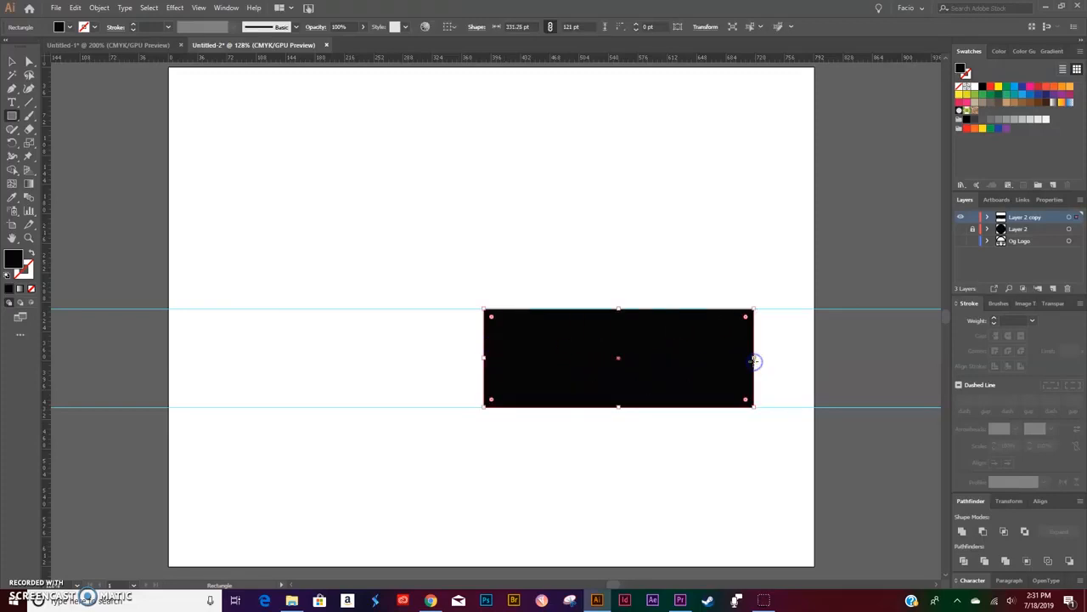
key("v")
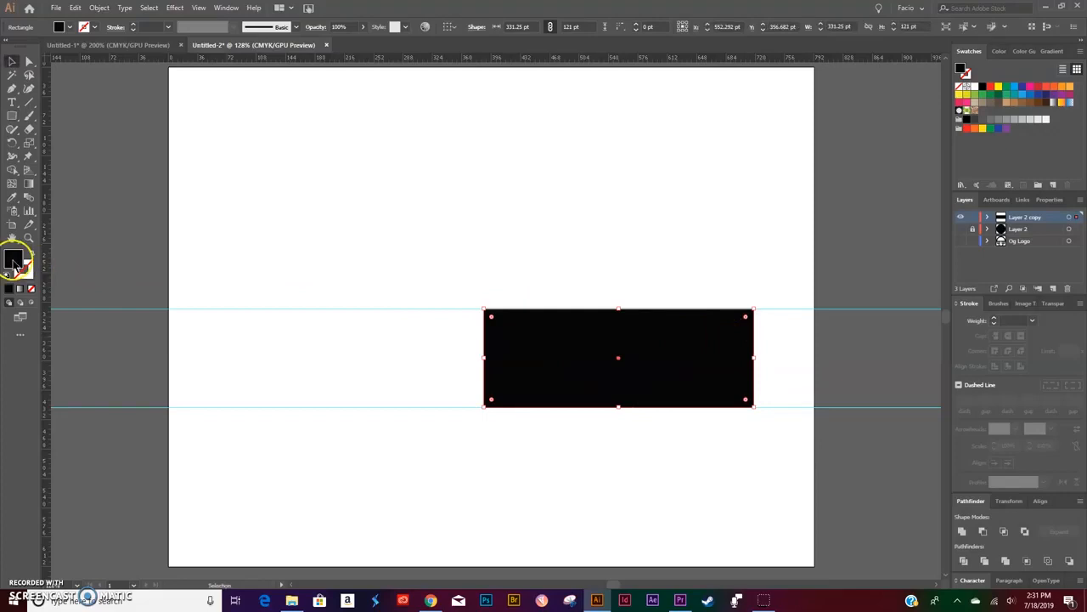
left_click(29, 291)
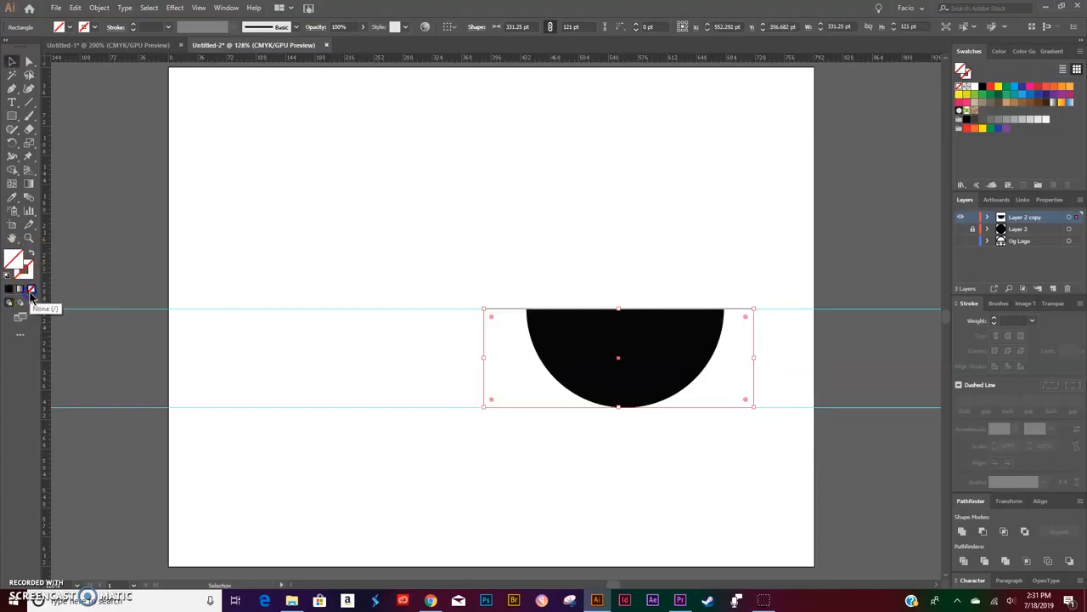
Split the rectangle into a grid of 22 rows and 1 column
left_click(99, 7)
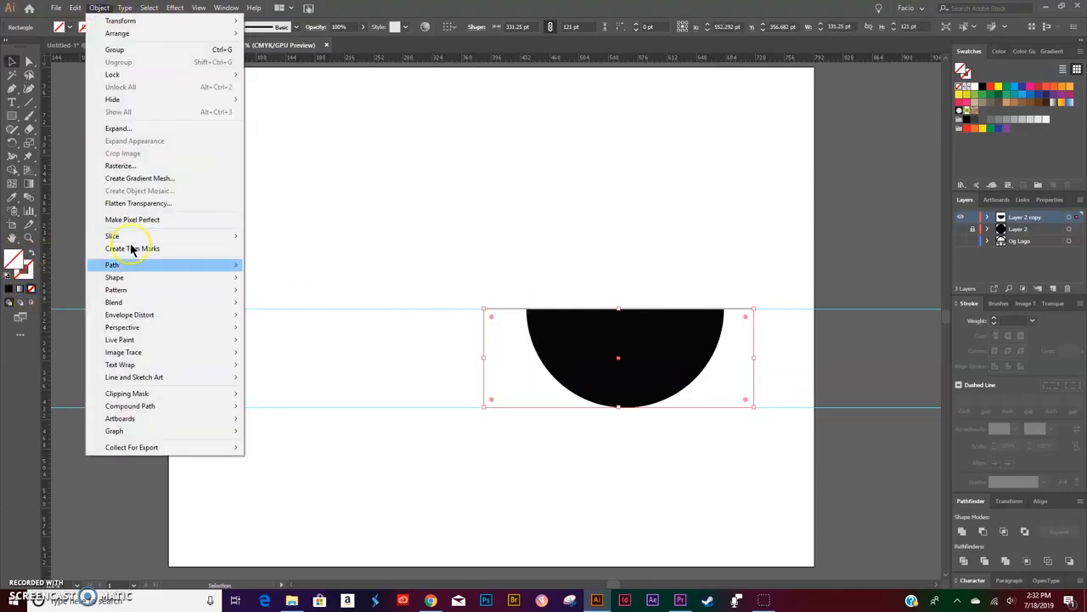
left_click(231, 264)
left_click(271, 388)
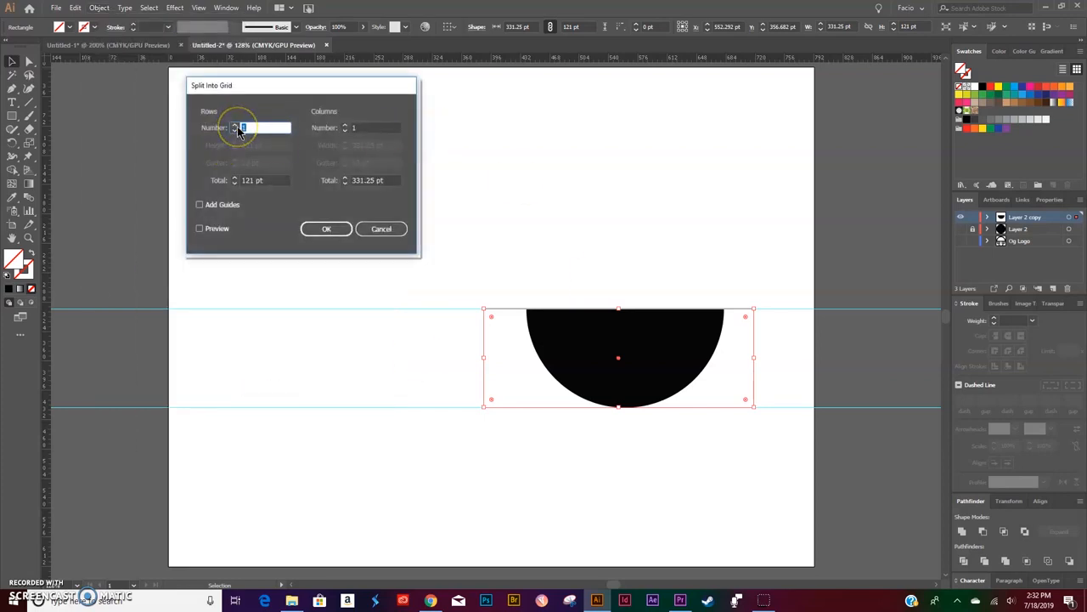
type("22")
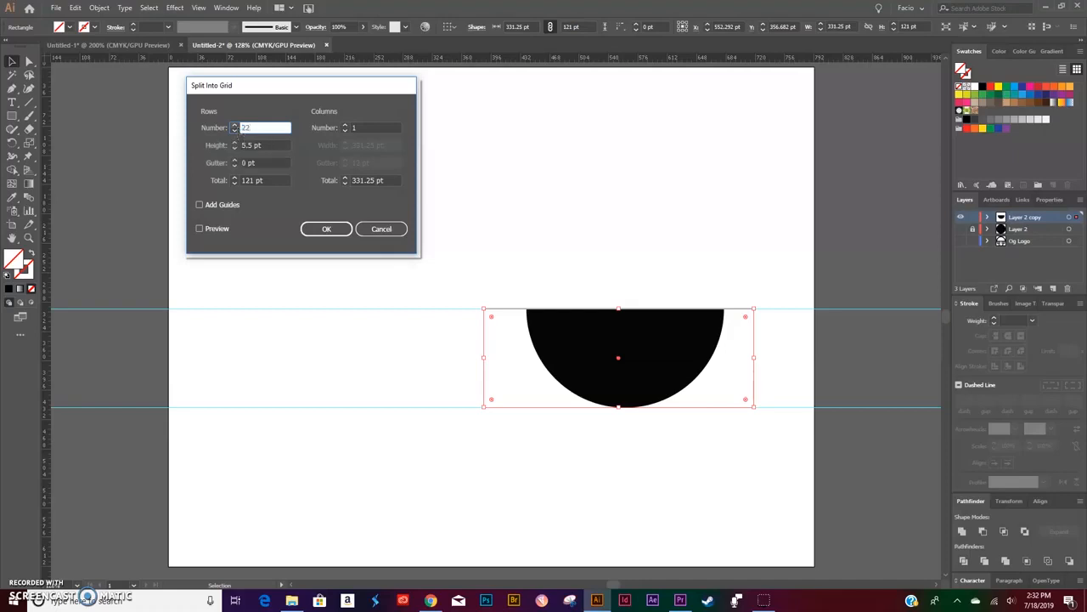
left_click(199, 228)
left_click(326, 230)
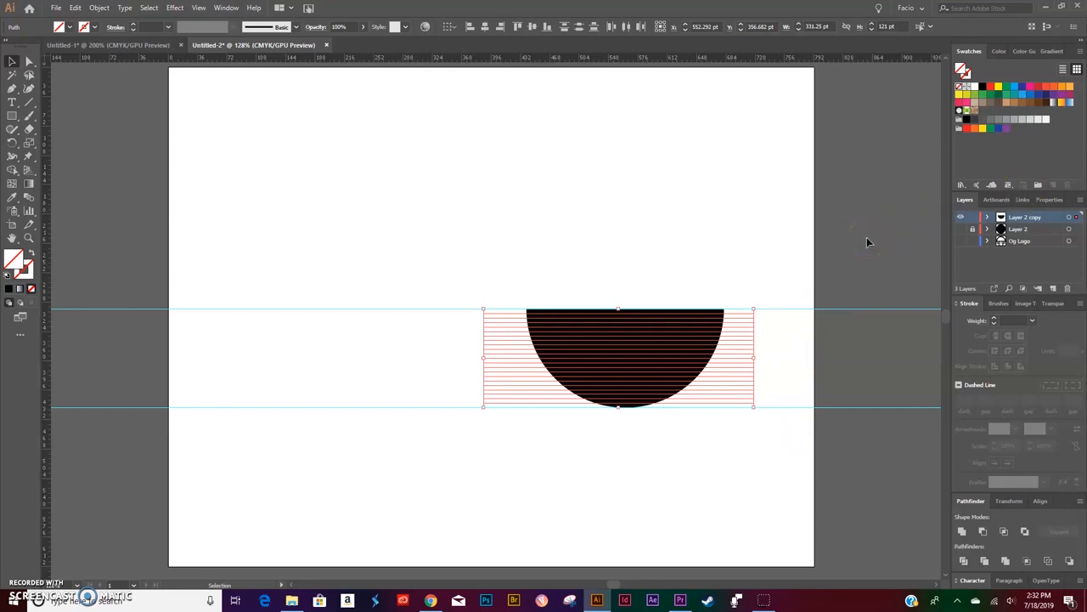
Select the grid rows together with the half circle and apply the Pathfinder Divide operation
key("ctrl+a")
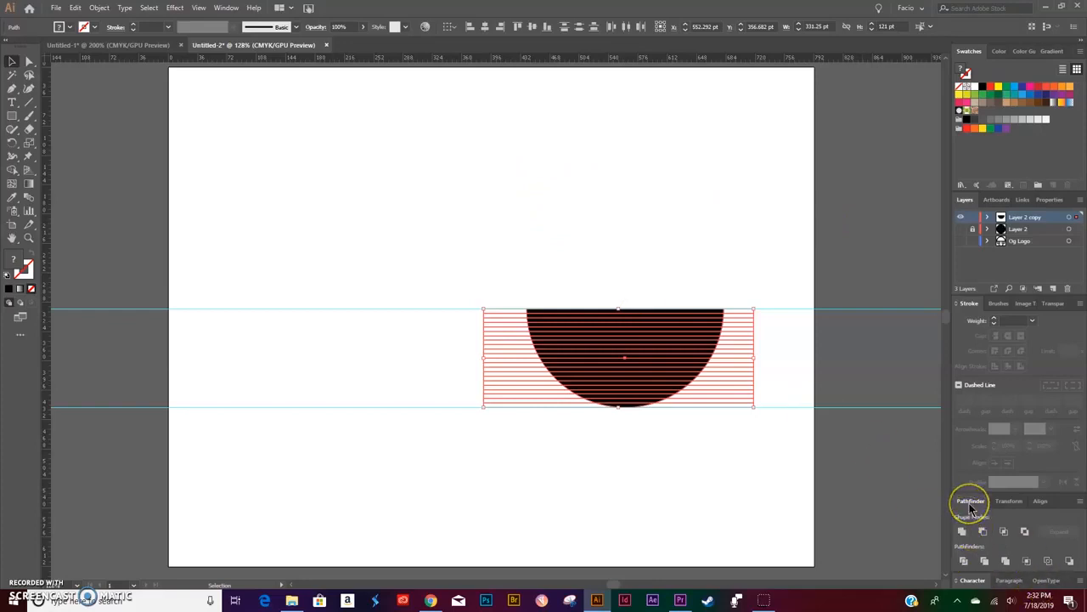
left_click(964, 561)
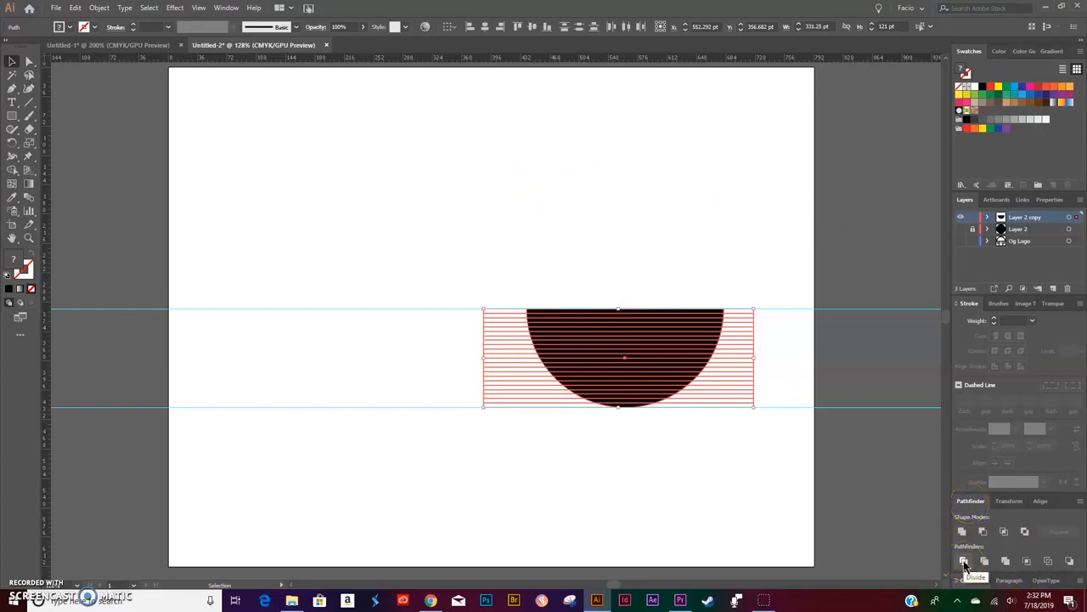
Divide the half circle with the grid rows and delete all the unfilled leftover pieces outside the half circle using the Magic Wand
left_click(964, 561)
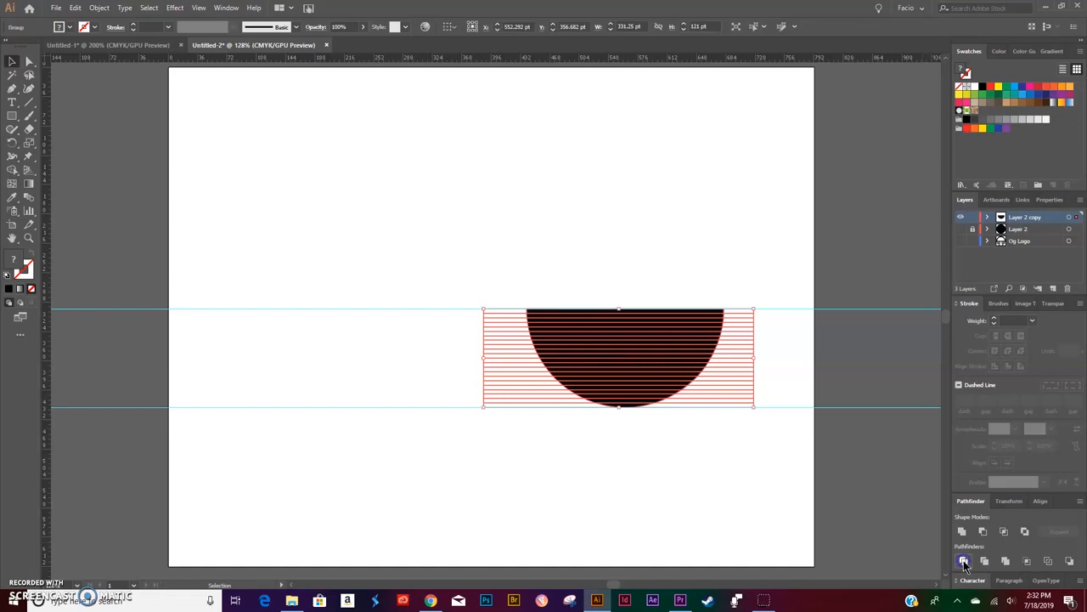
left_click(685, 475)
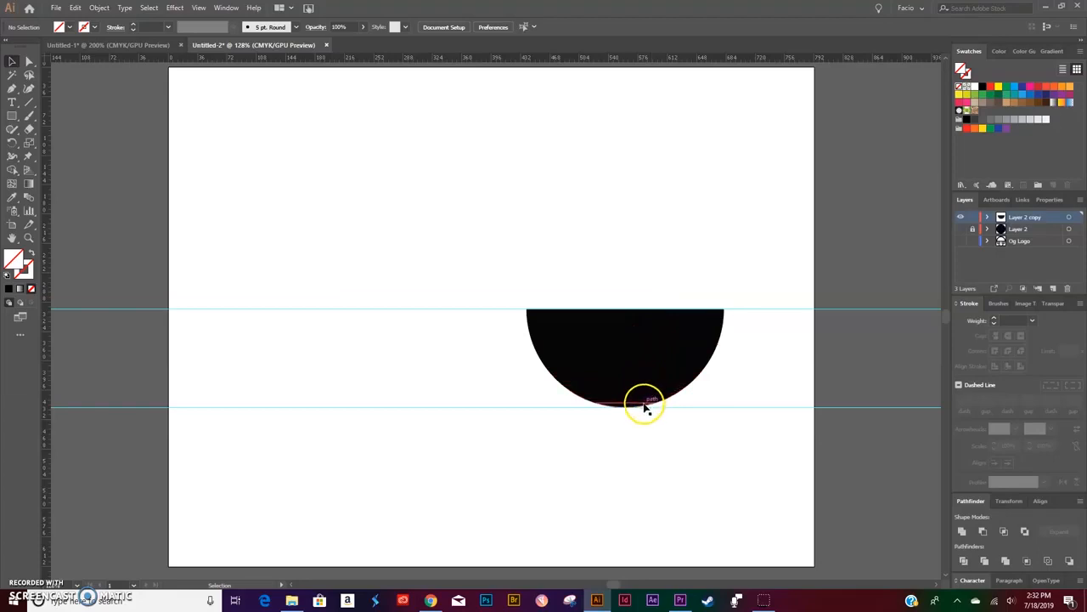
left_click(12, 75)
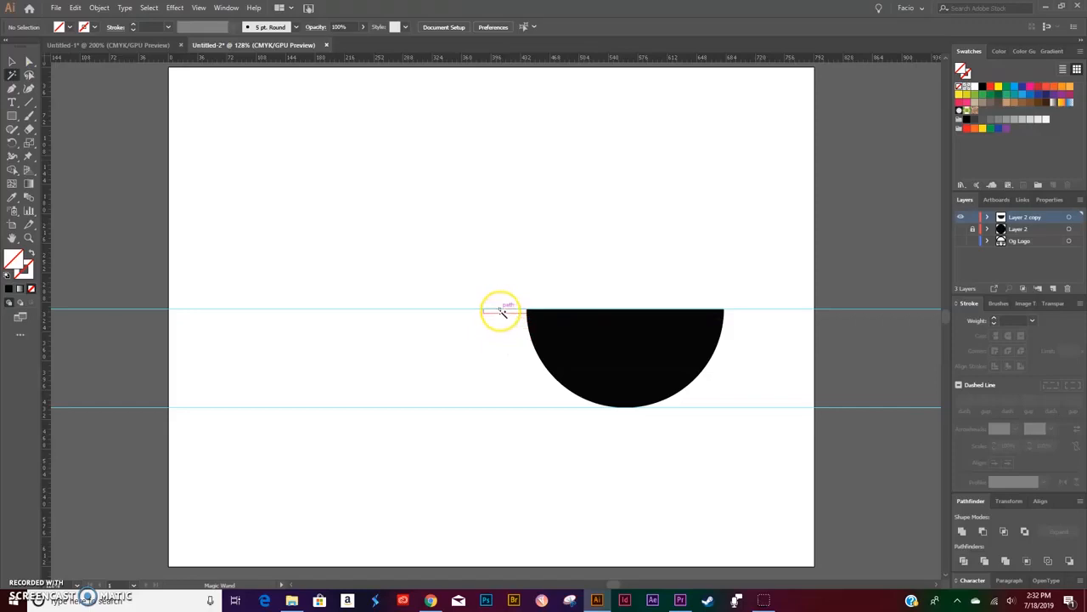
left_click(488, 314)
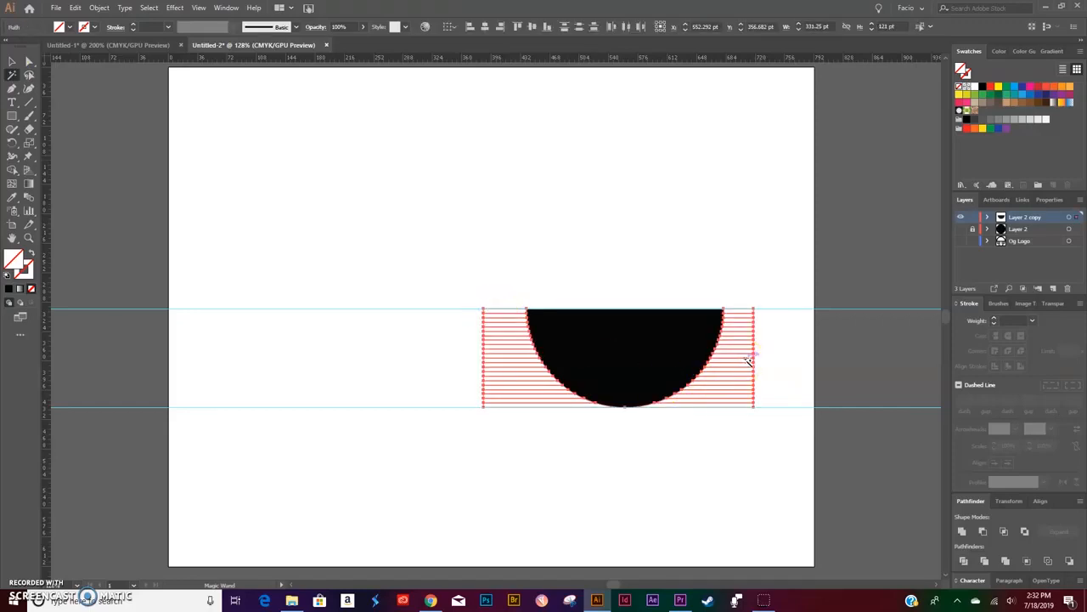
key("Delete")
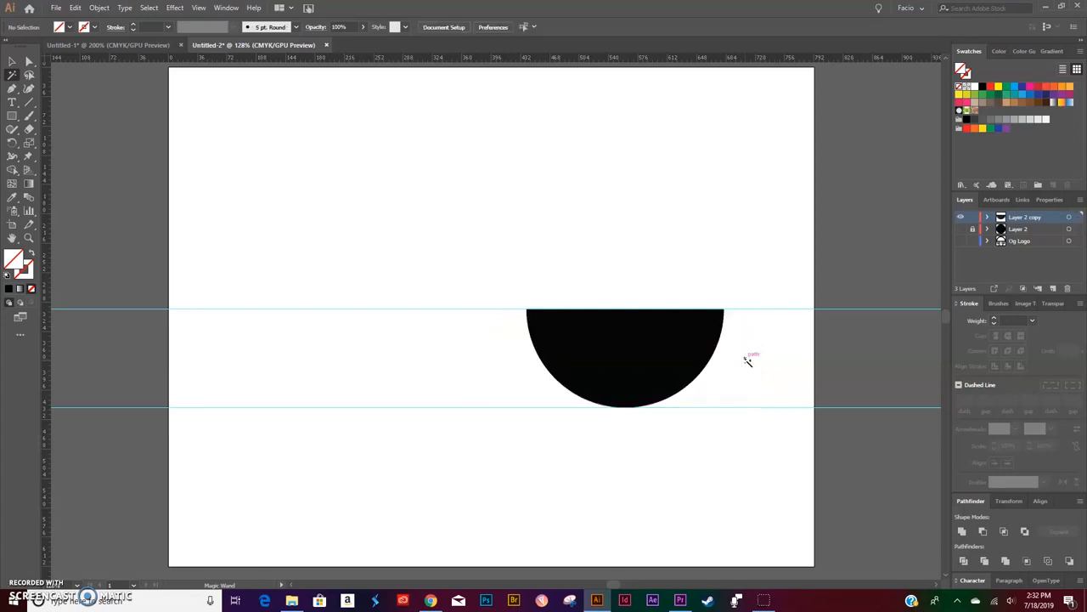
left_click(12, 61)
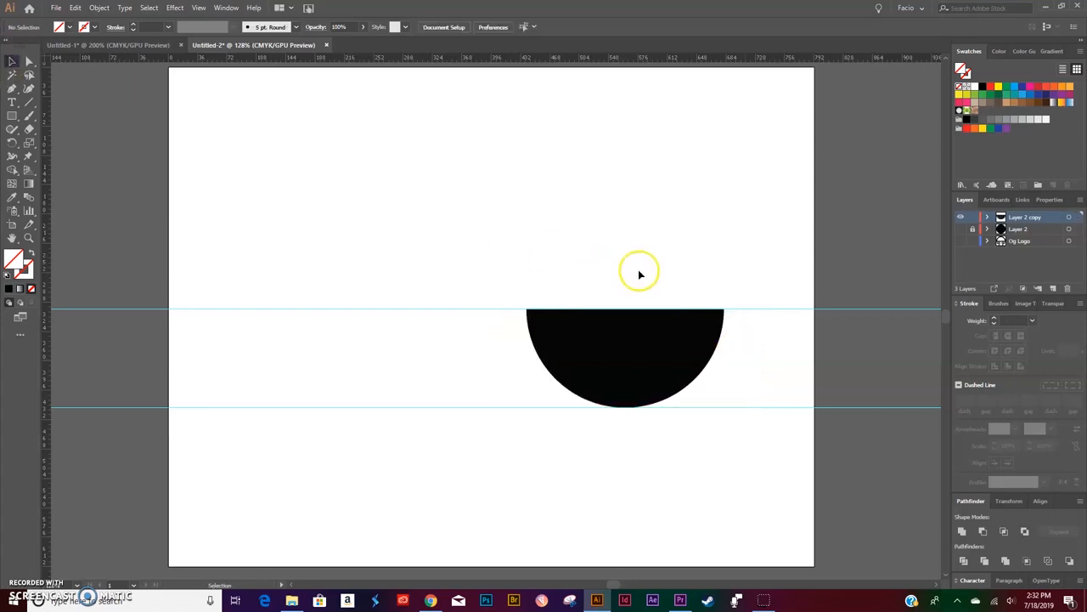
Ungroup the divided half circle into separate horizontal strips
key("z")
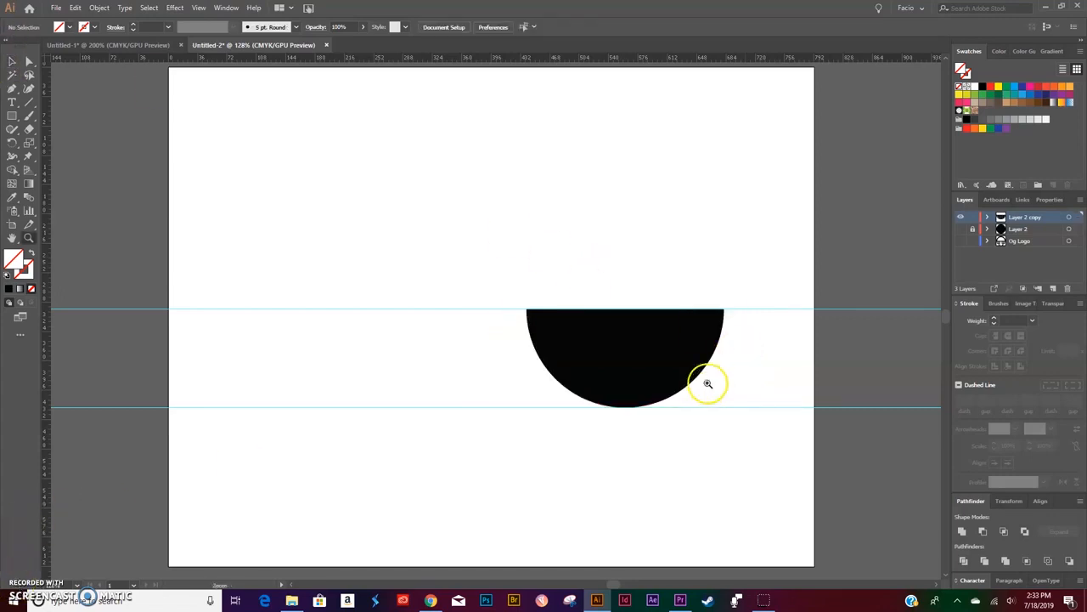
left_click_drag(705, 381, 811, 236)
left_click(681, 339)
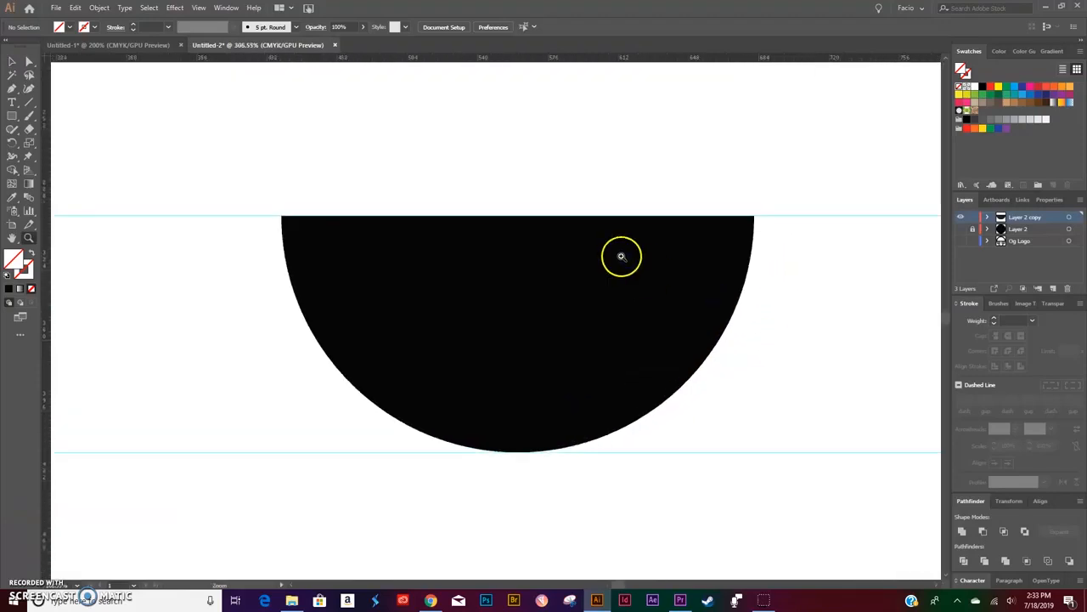
left_click_drag(618, 295, 561, 299)
key("v")
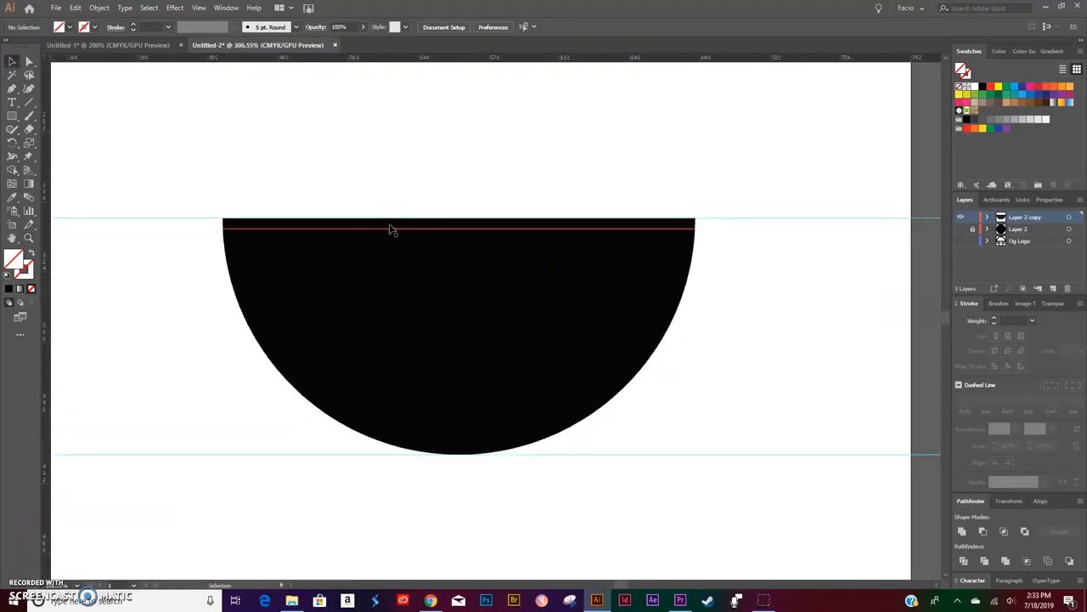
right_click(373, 227)
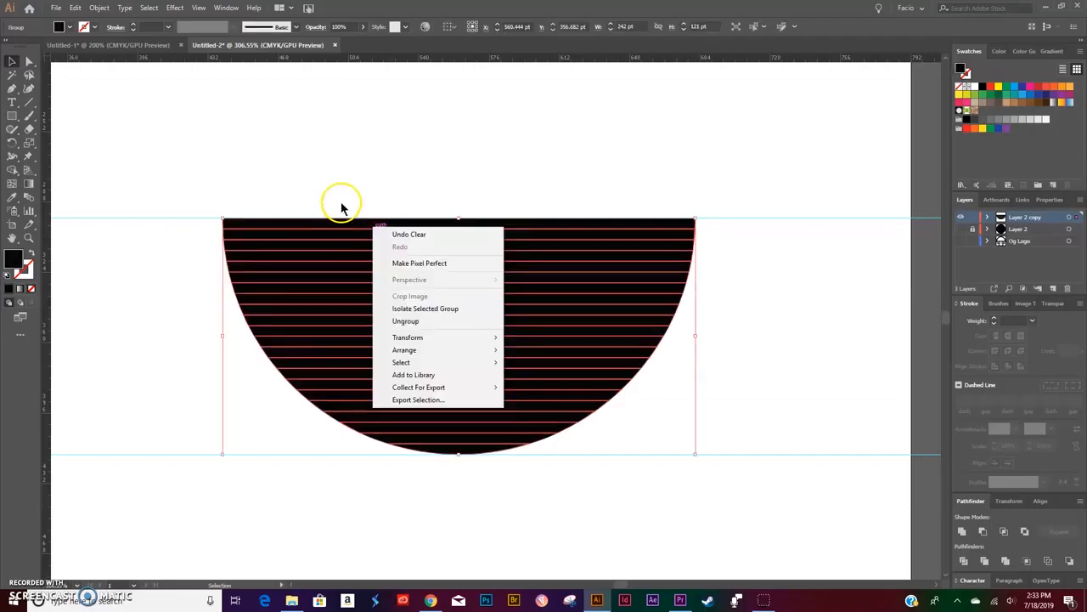
left_click(421, 322)
left_click(401, 161)
Delete the second and fourth strips from the top of the half circle
left_click(300, 233)
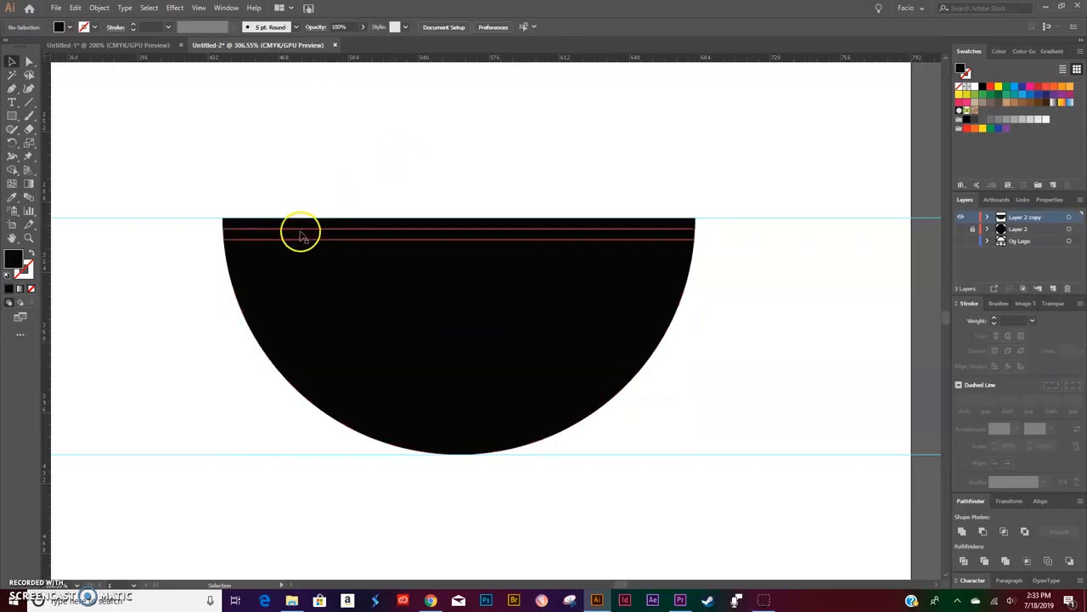
key("Delete")
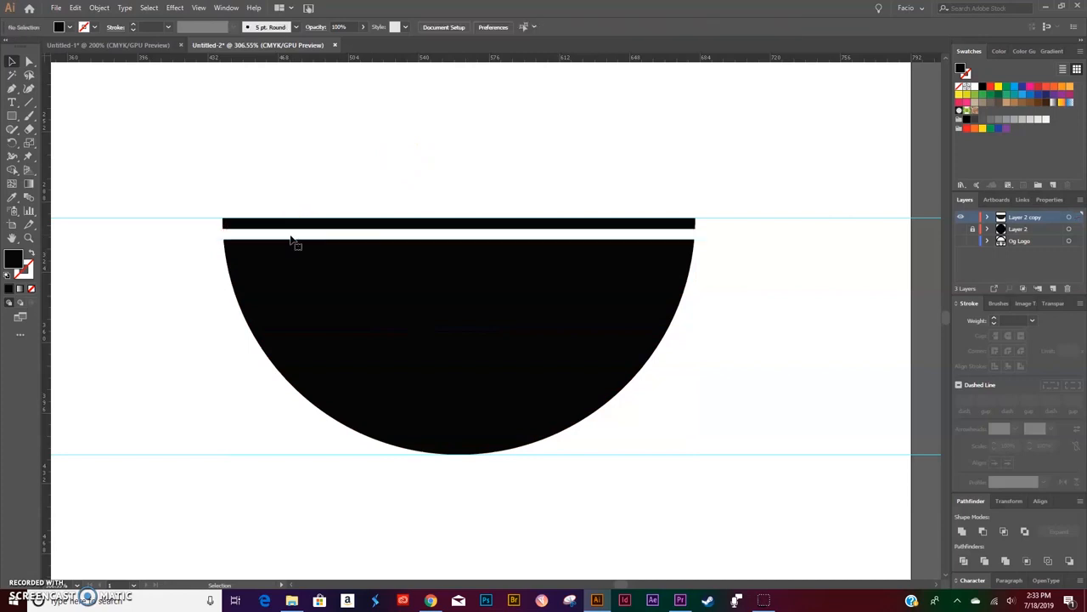
left_click_drag(291, 241, 297, 261)
key("Delete")
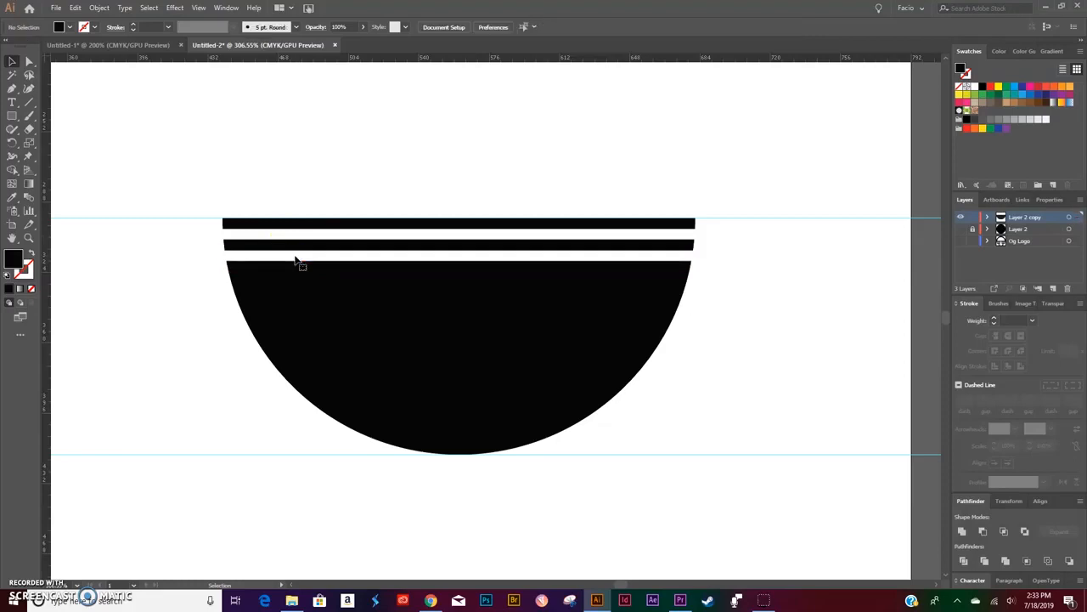
Delete the sixth and seventh strips and the tenth and eleventh strips to form two double-height gaps
left_click(264, 290)
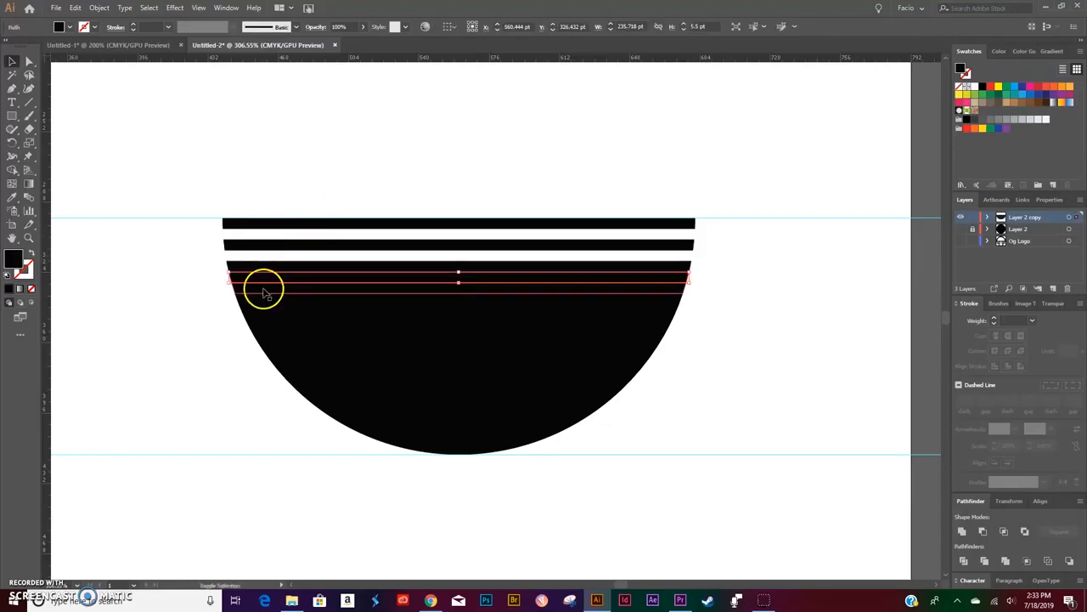
left_click(265, 293, "shift")
key("Delete")
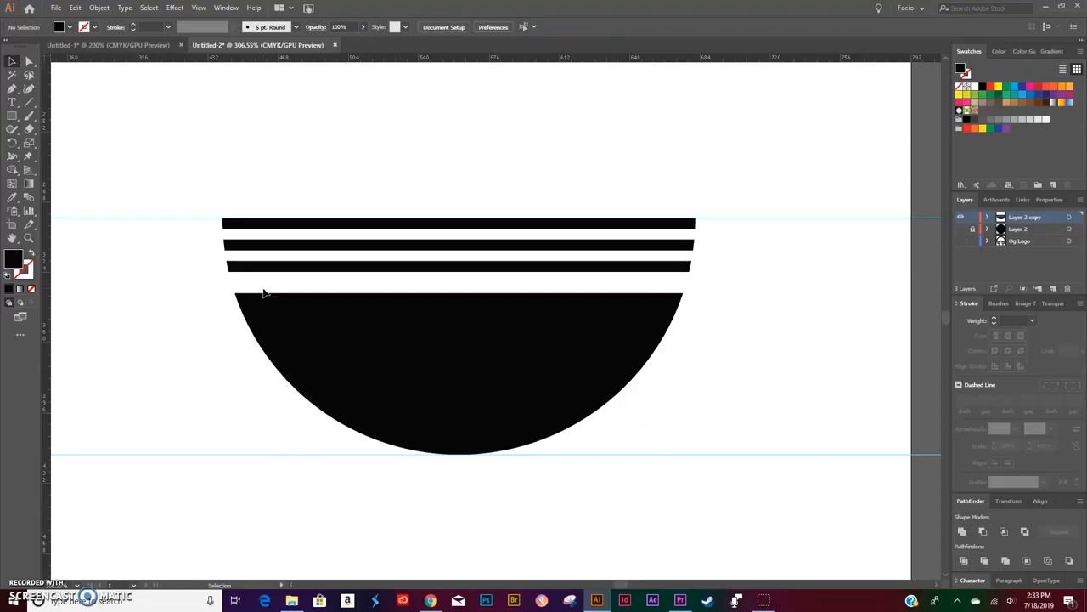
left_click(266, 312)
left_click_drag(266, 311, 268, 333)
key("Delete")
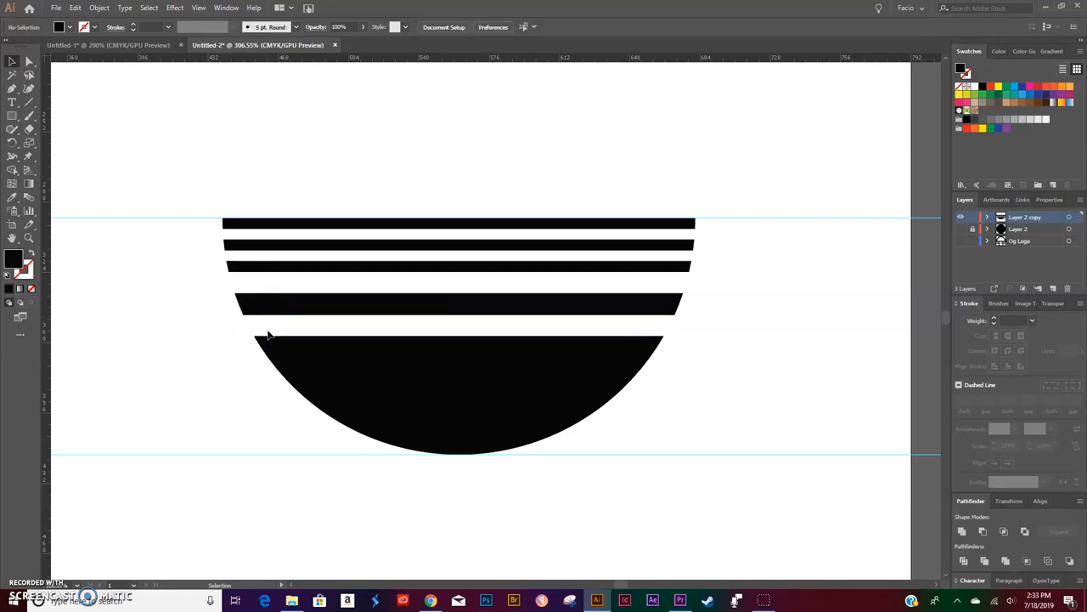
Delete the fifteenth, sixteenth and seventeenth strips to form a triple-height gap above the lowest five strips
left_click_drag(268, 337, 286, 366)
left_click(289, 373)
left_click(300, 389, "shift")
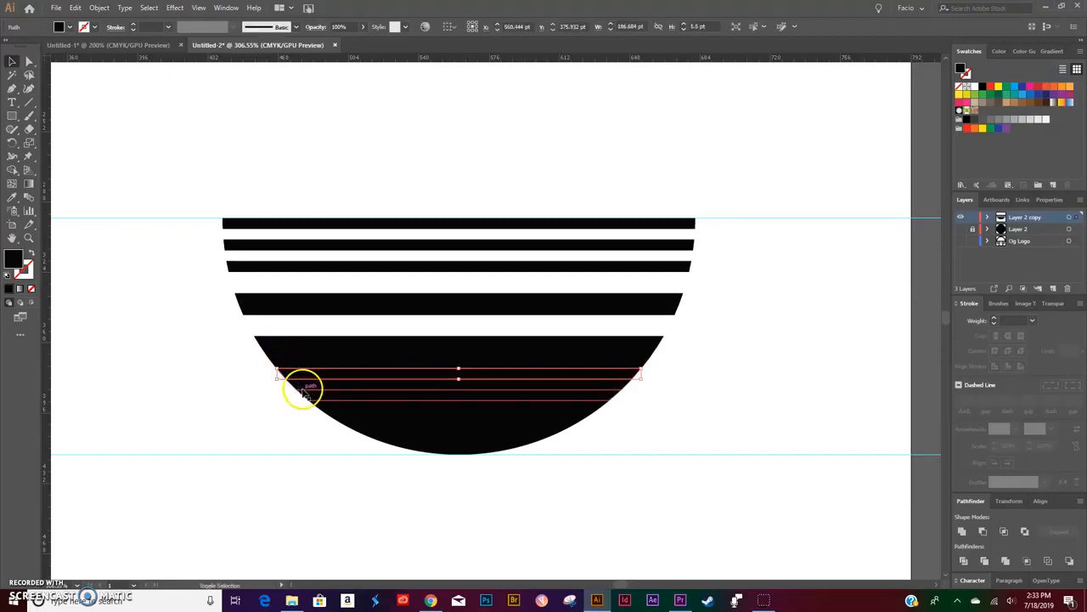
left_click(301, 389, "shift")
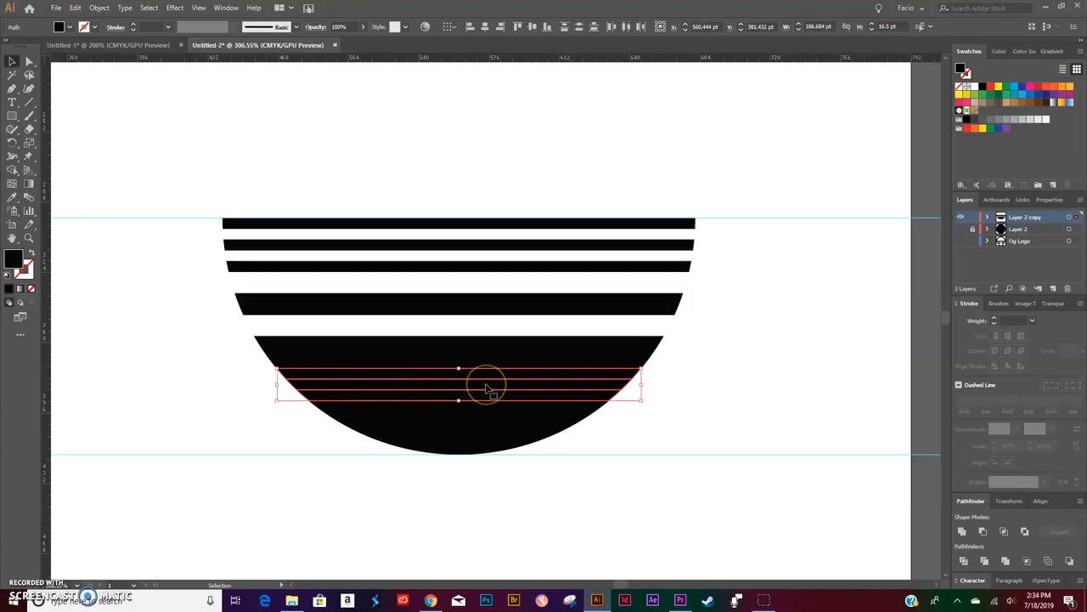
key("Delete")
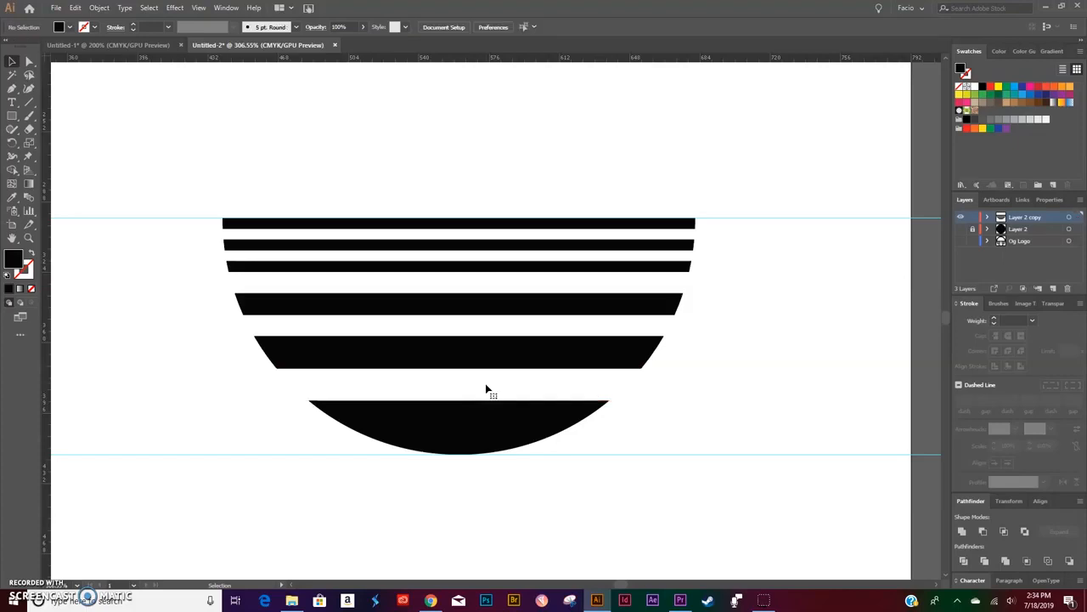
Select all remaining strips and unite them with Pathfinder so that adjoining strips merge into solid bars
left_click(517, 220)
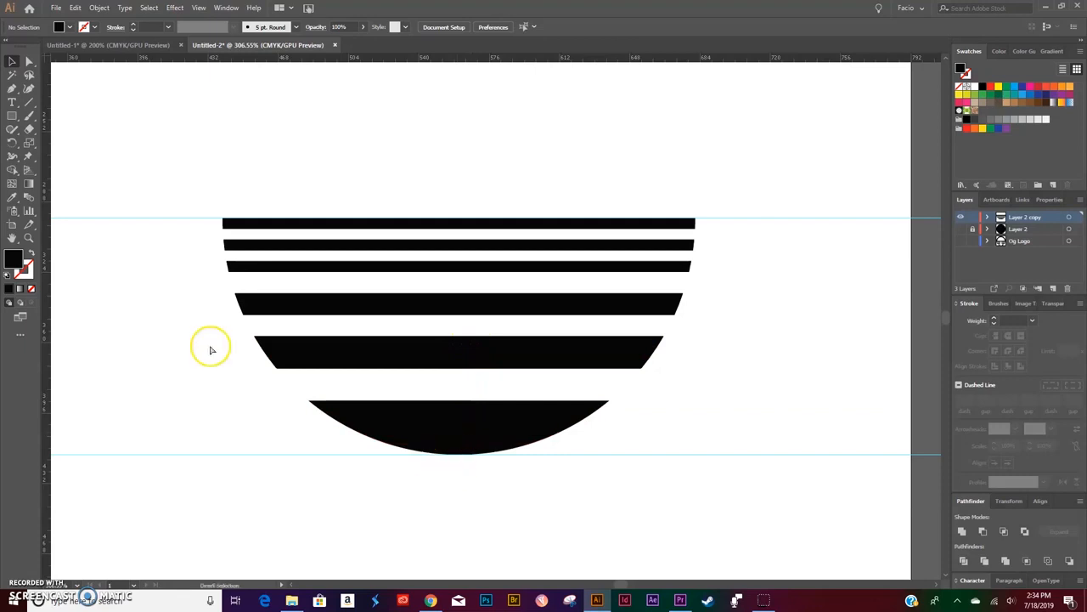
key("ctrl+a")
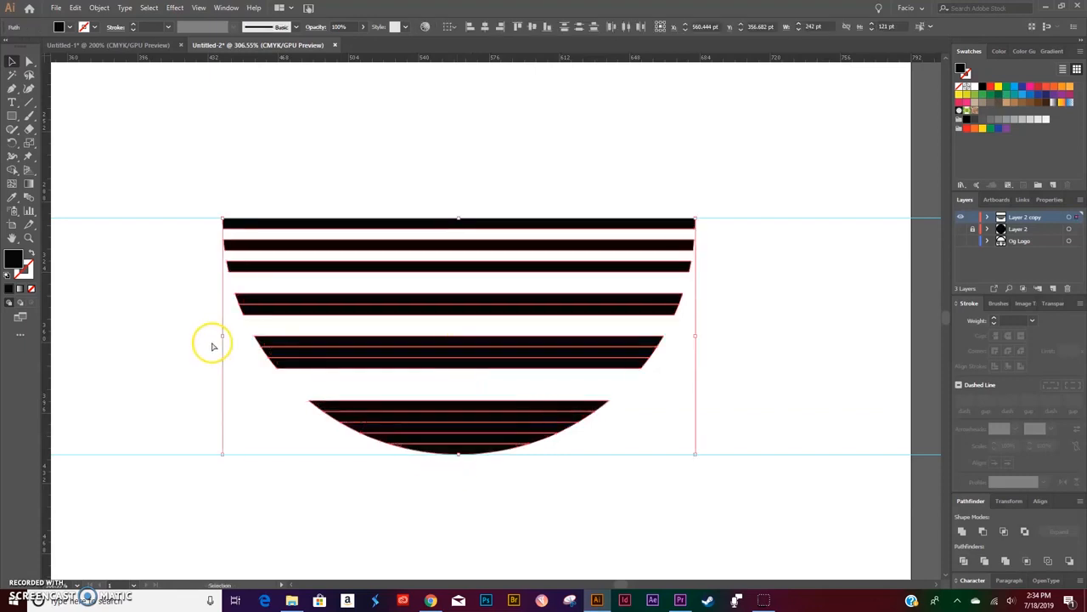
left_click(963, 532)
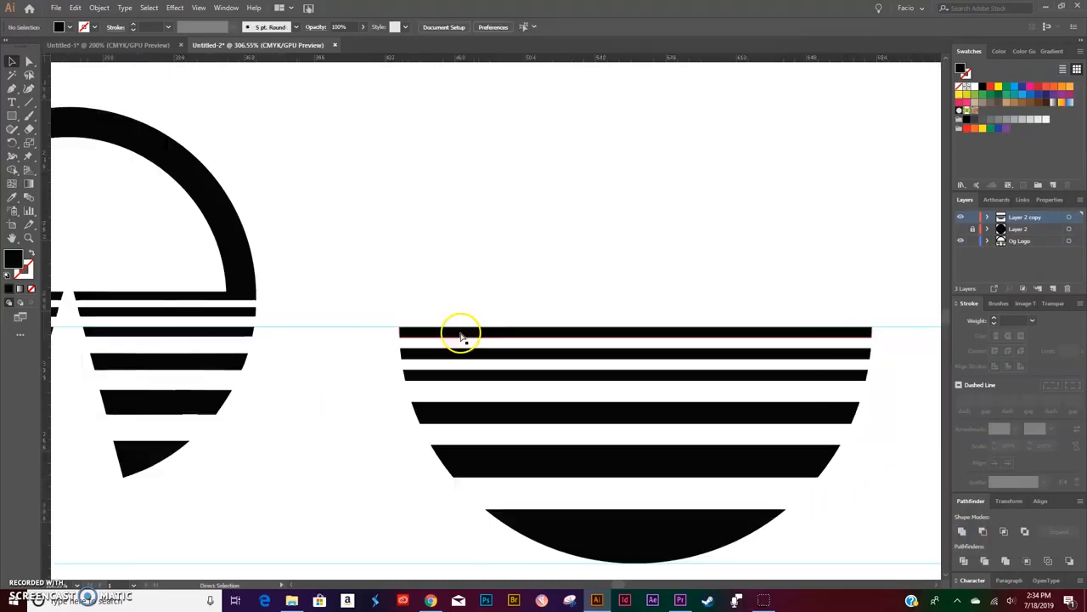
Unlock and show Layer 2 with the full circle, and hide the striped Layer 2 copy
scroll(460, 334, "left", 3)
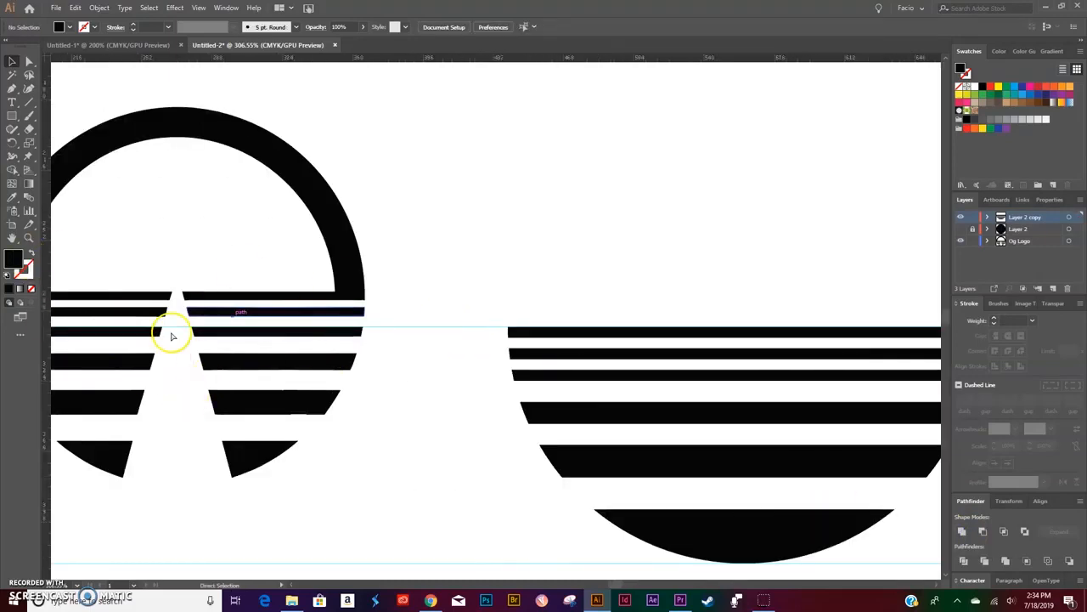
scroll(671, 321, "right", 3)
scroll(308, 247, "left", 4)
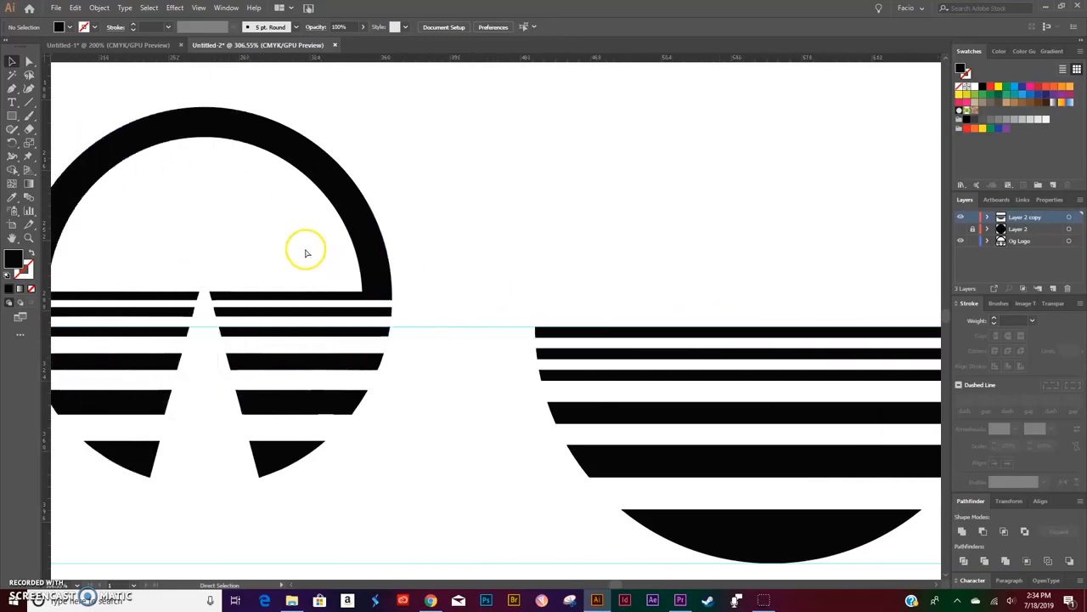
scroll(636, 219, "right", 4)
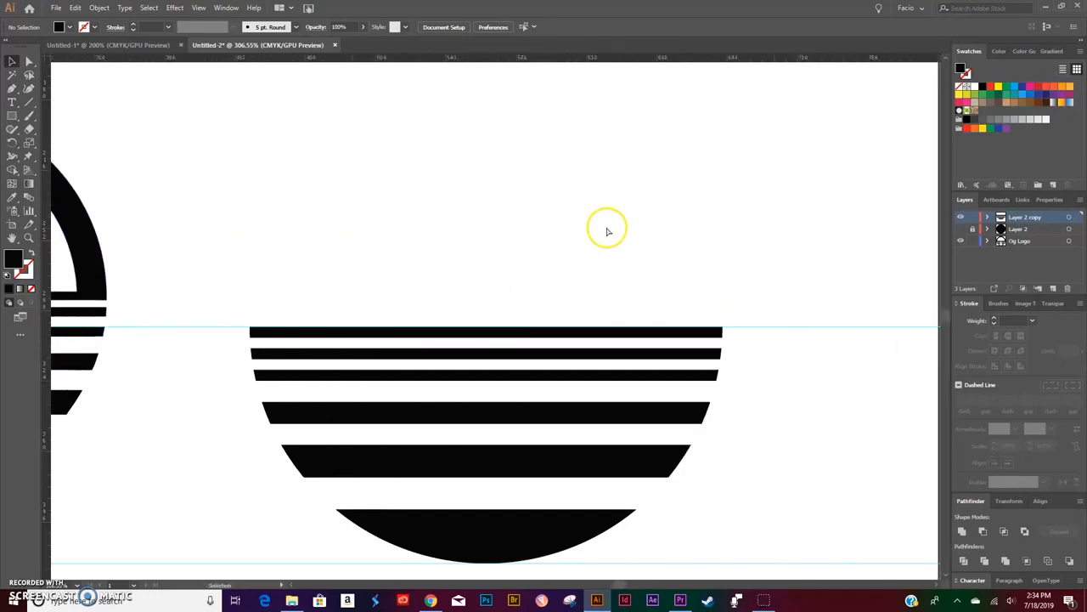
left_click(973, 230)
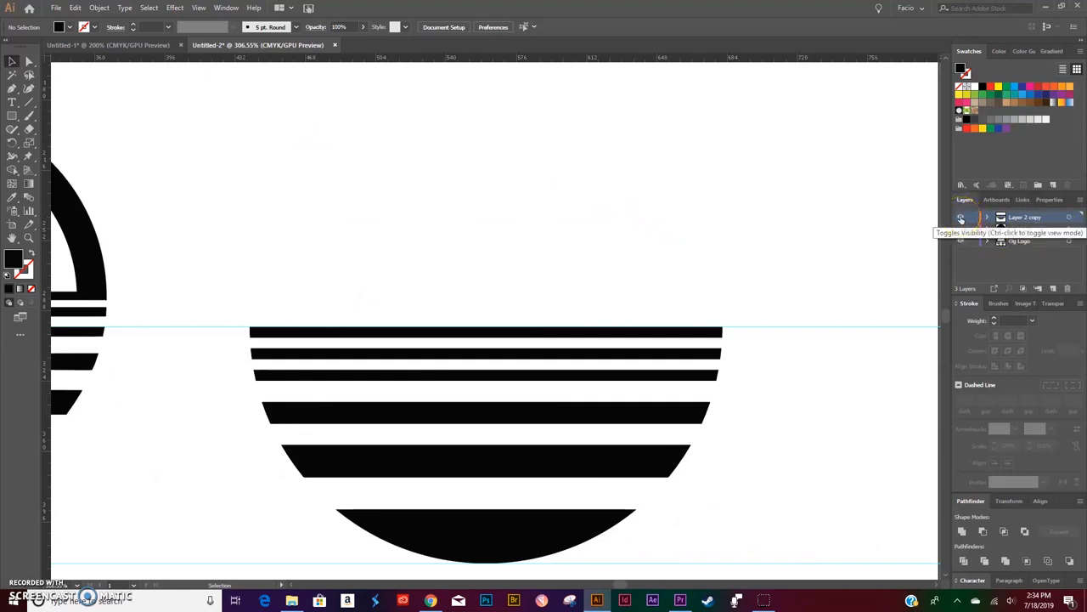
left_click(961, 218)
left_click(961, 229)
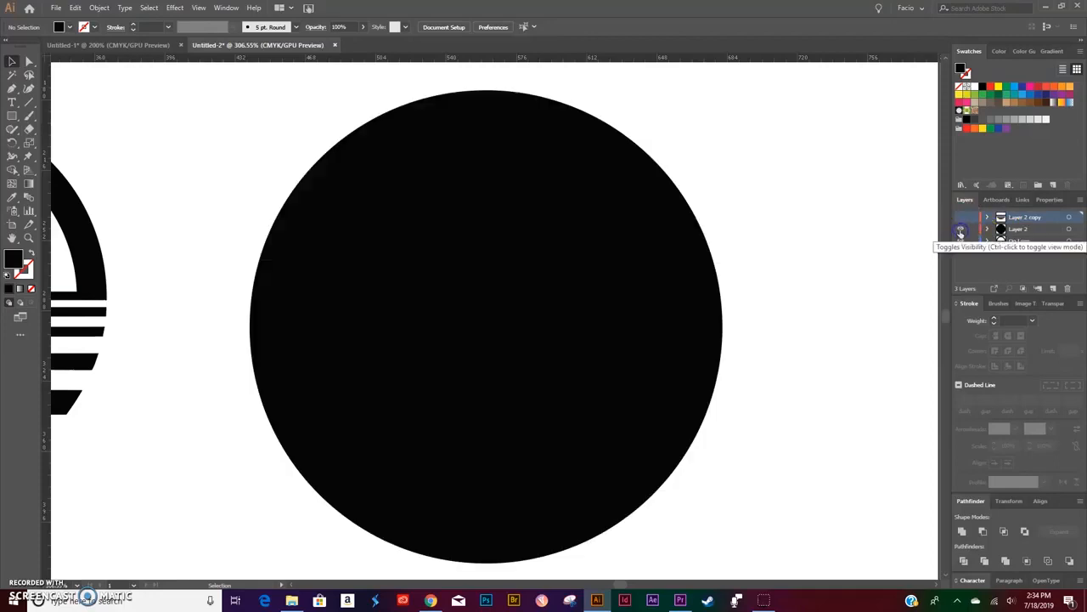
left_click(962, 219)
left_click(961, 218)
Duplicate Layer 2 and hide the original layer
double_click(1023, 230)
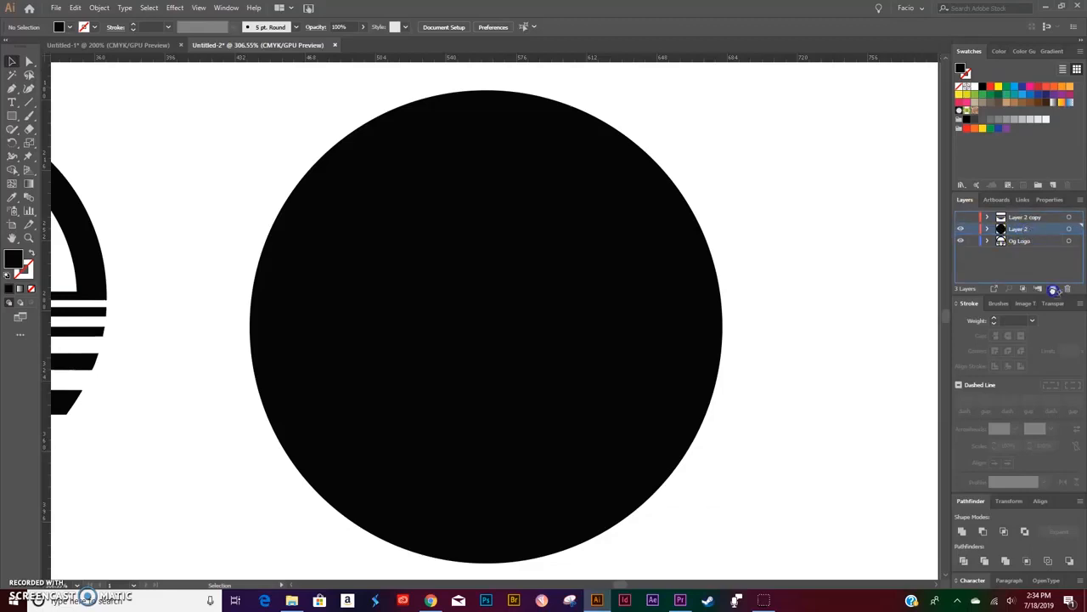
left_click_drag(1053, 290, 1054, 289)
left_click(960, 240)
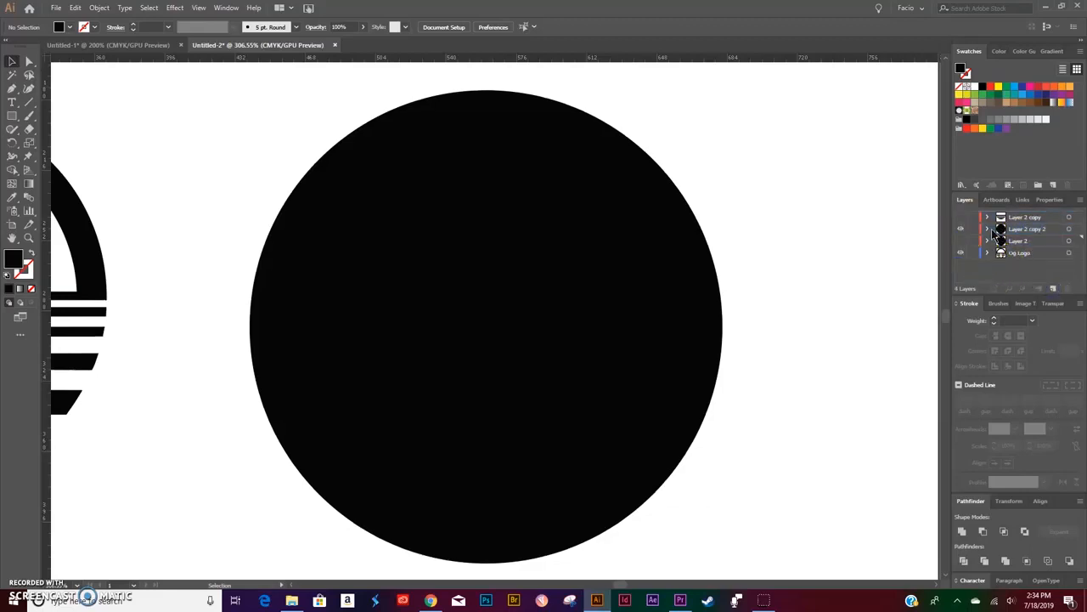
Turn the duplicated circle into an unfilled ring by swapping fill and stroke, with a 20 pt stroke aligned to the inside
left_click(1068, 229)
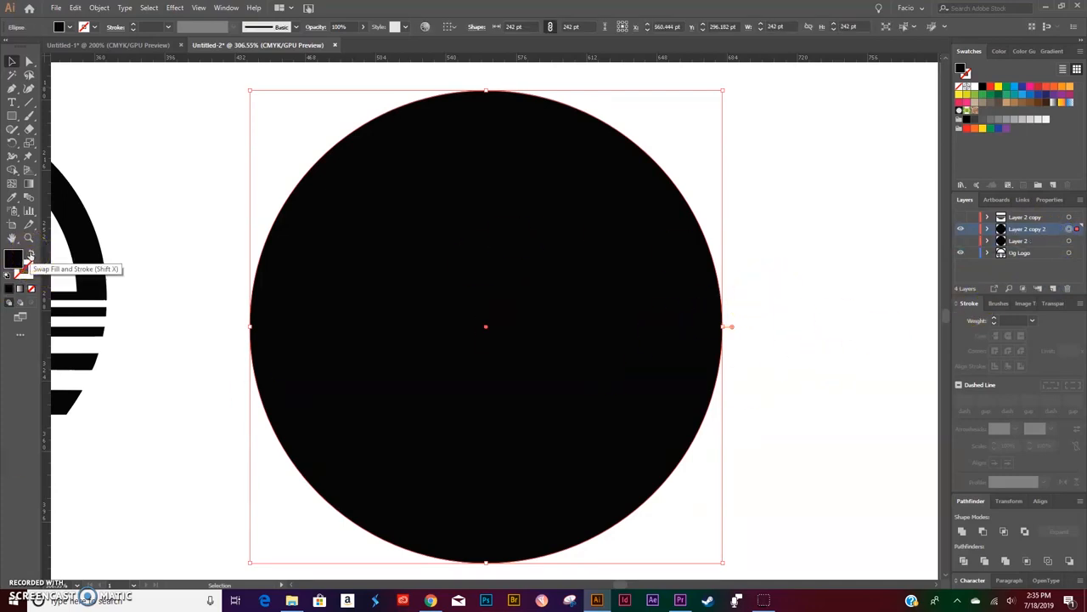
left_click(29, 255)
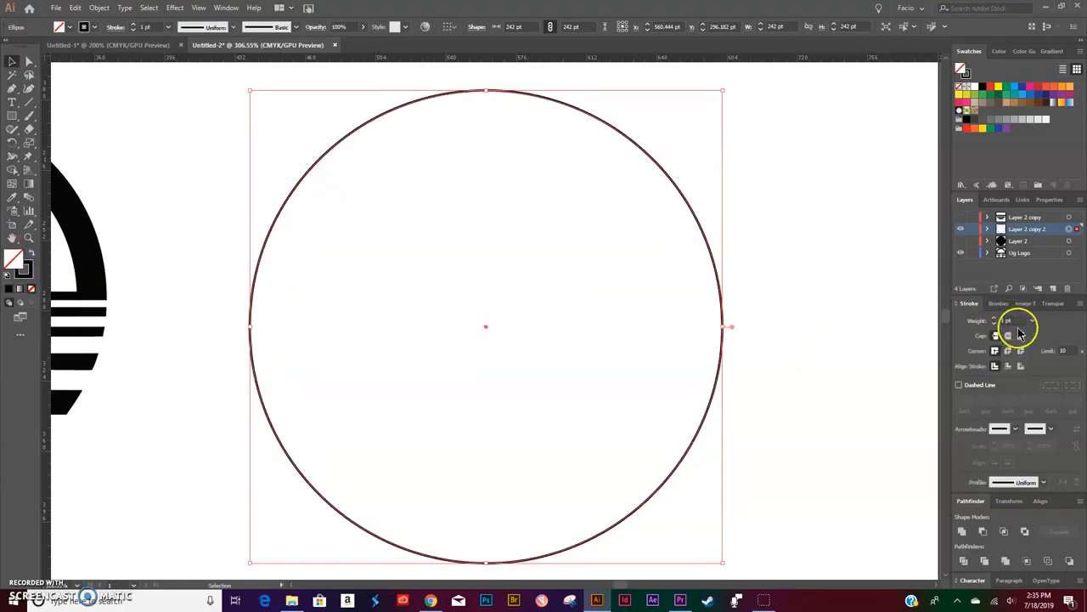
left_click(992, 320)
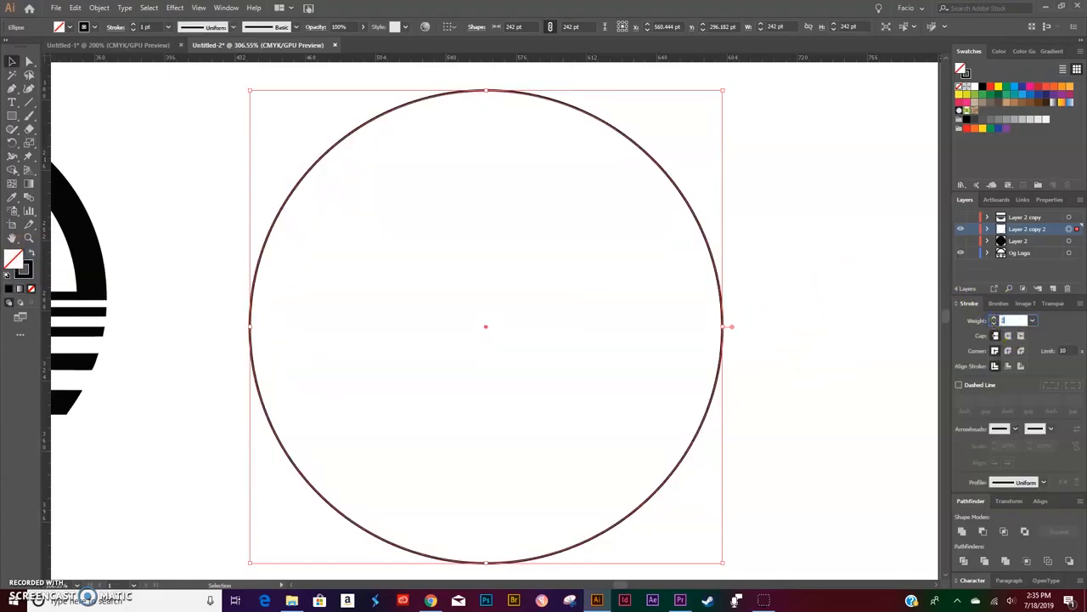
type("20")
key("Return")
left_click(1009, 366)
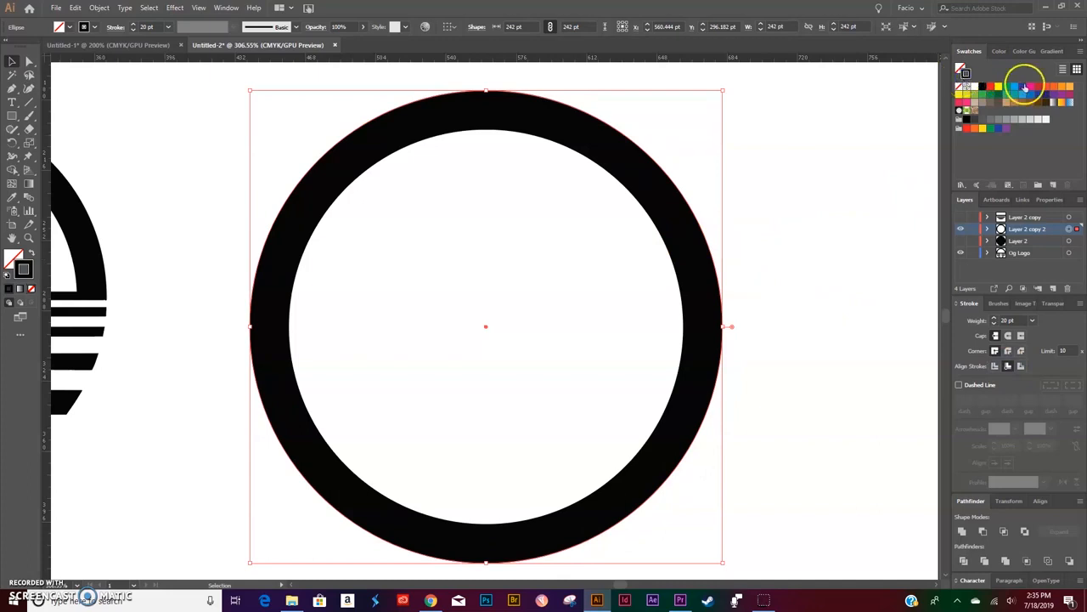
Color the ring's stroke pink and show the striped Layer 2 copy again
left_click(1031, 86)
left_click(842, 216)
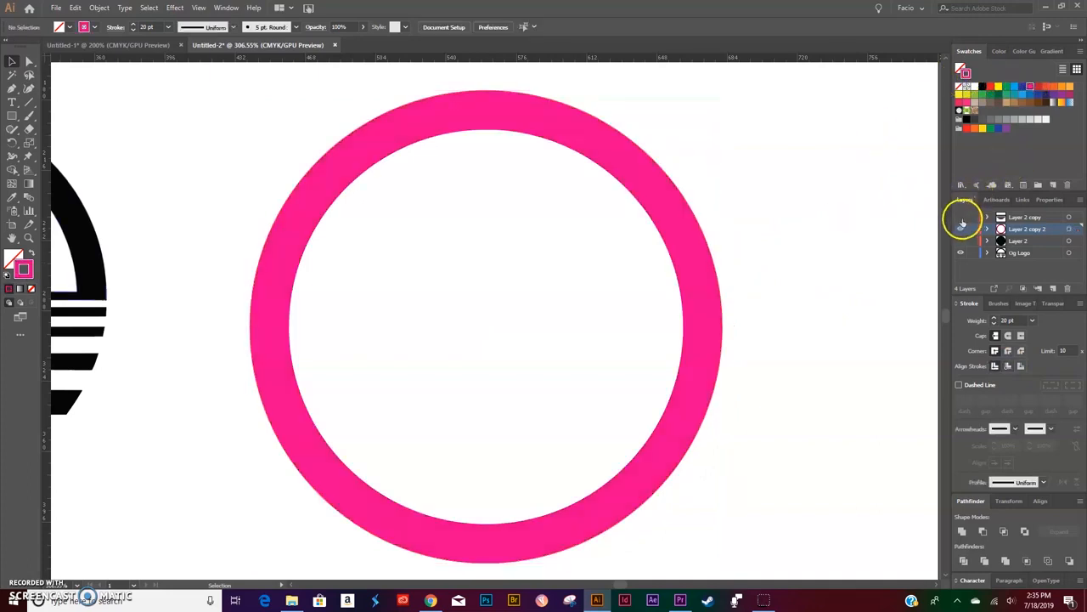
left_click(961, 218)
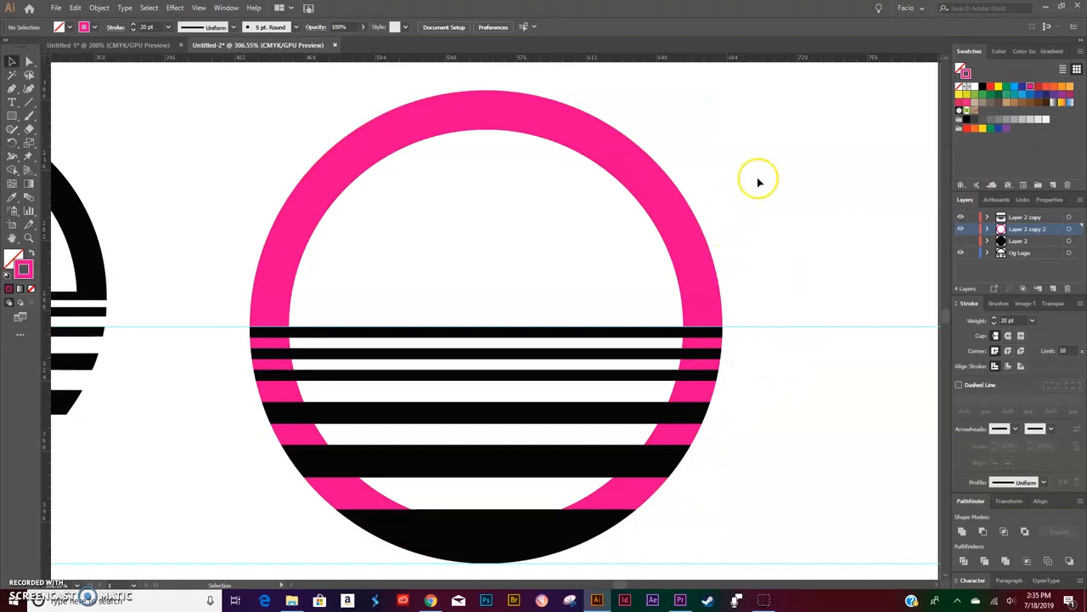
Ungroup the black stripes and fill the topmost stripe at the circle's midline with green
left_click(408, 335)
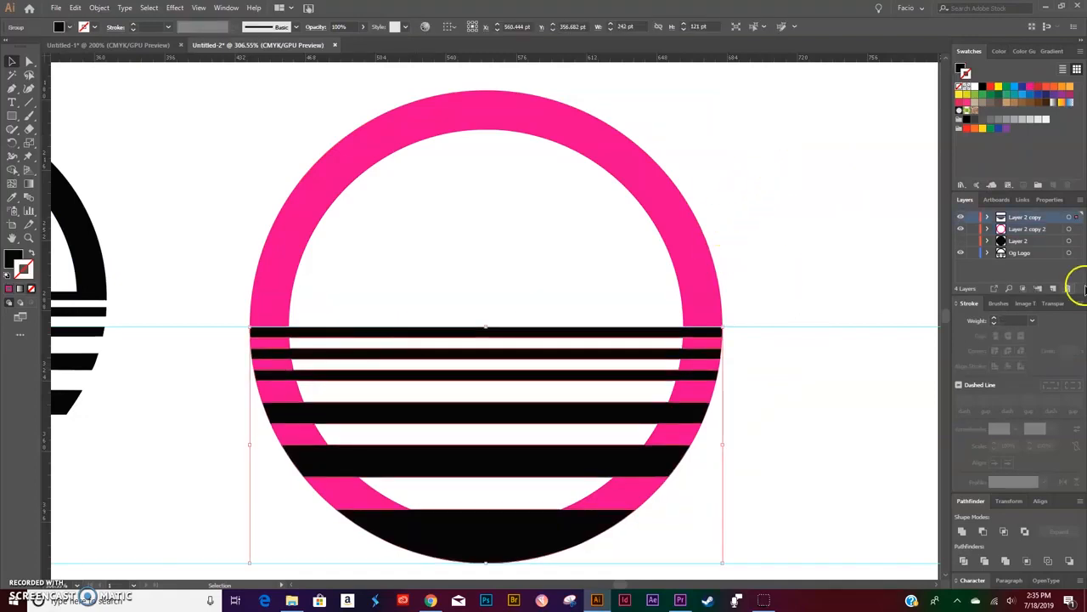
right_click(545, 337)
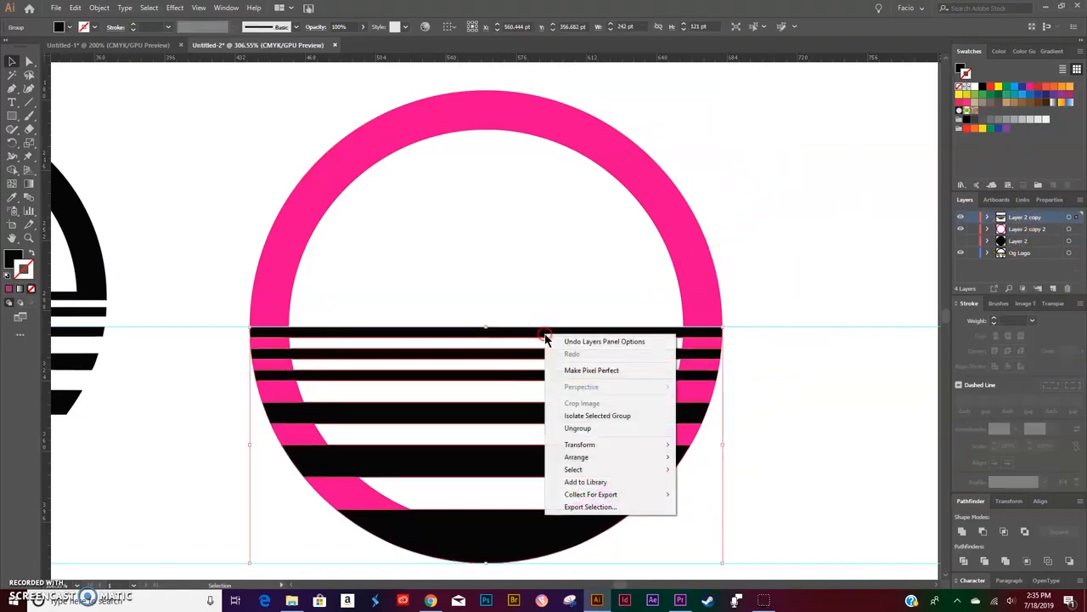
left_click(578, 427)
left_click(812, 384)
left_click(567, 337)
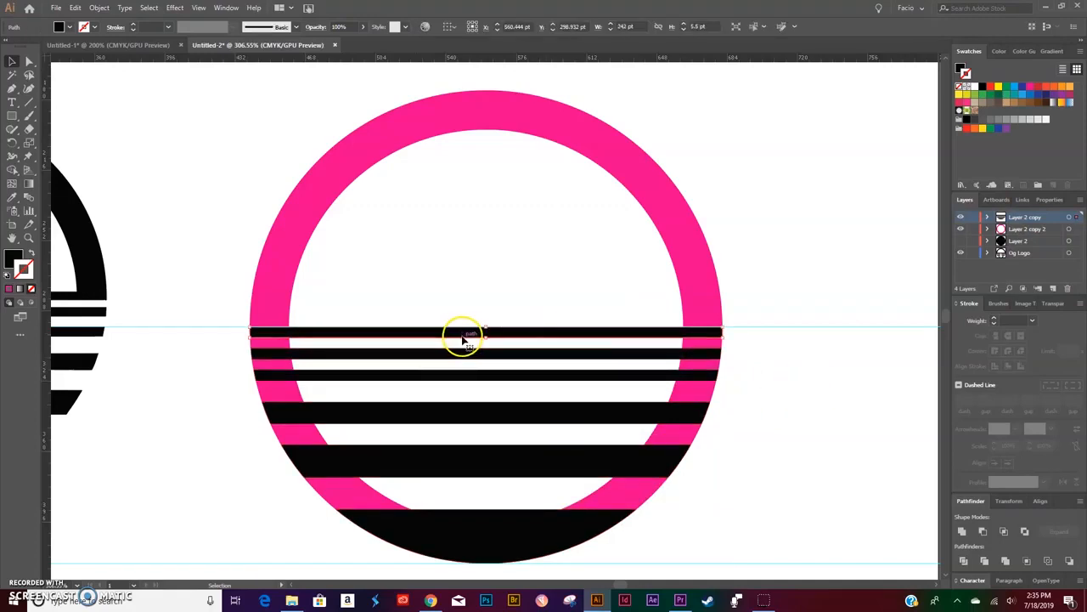
left_click(1008, 88)
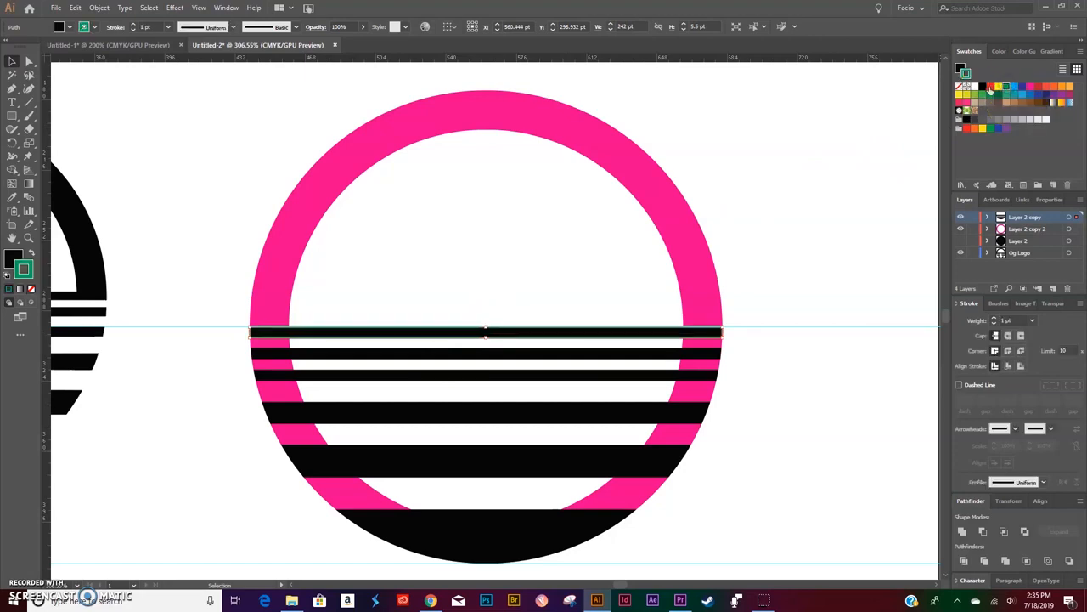
left_click(32, 253)
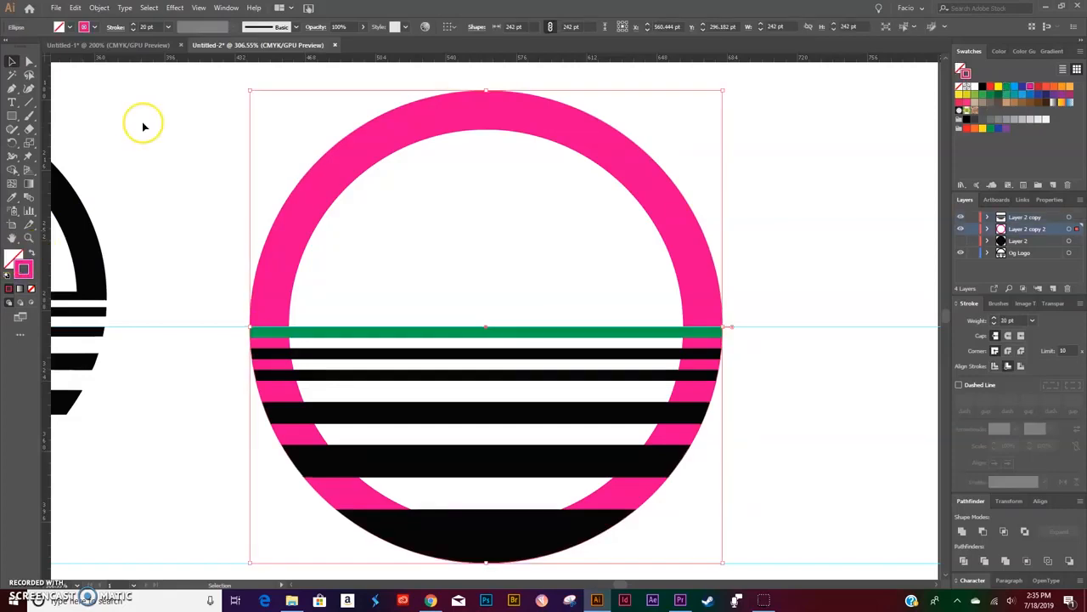
Expand the appearance of the pink ring's stroke into a filled shape
left_click(100, 8)
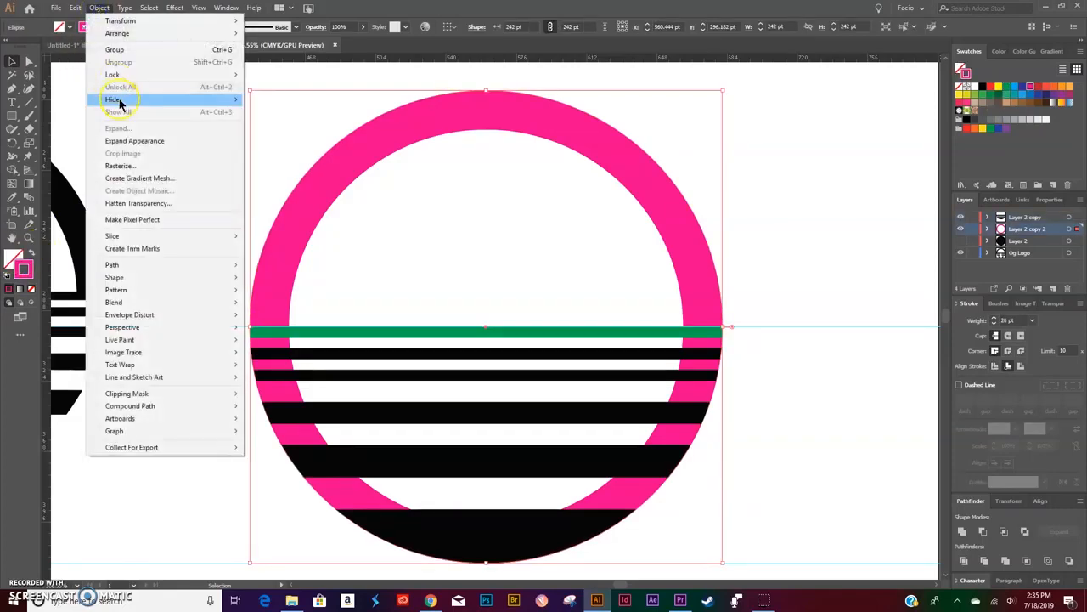
left_click(135, 141)
left_click(844, 247)
Remove the part of the pink ring below the green stripe with the Shape Builder tool
left_click(639, 199)
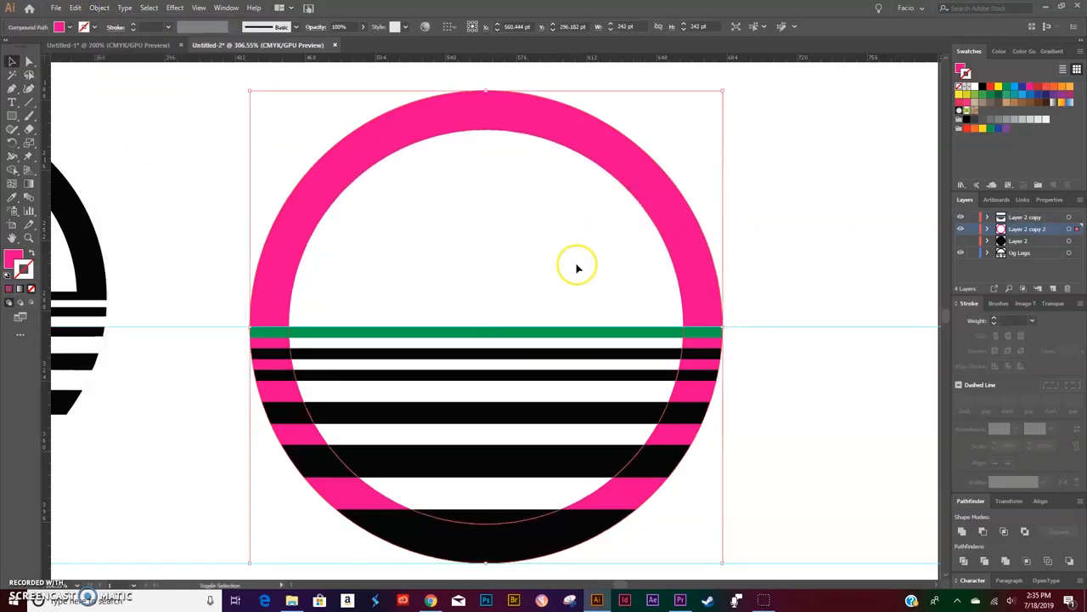
left_click(482, 338, "shift")
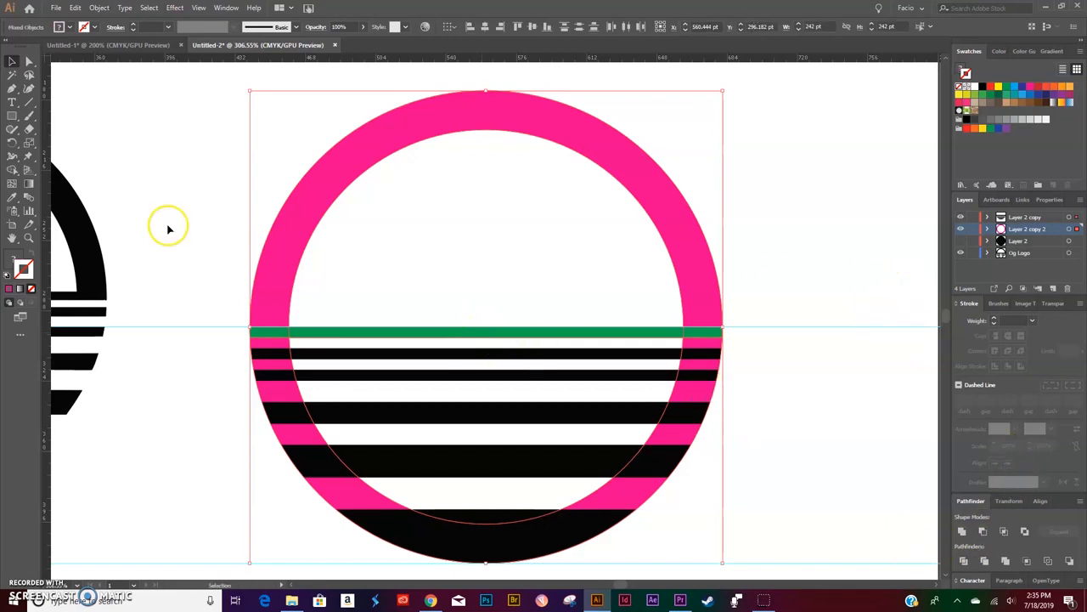
left_click(12, 170)
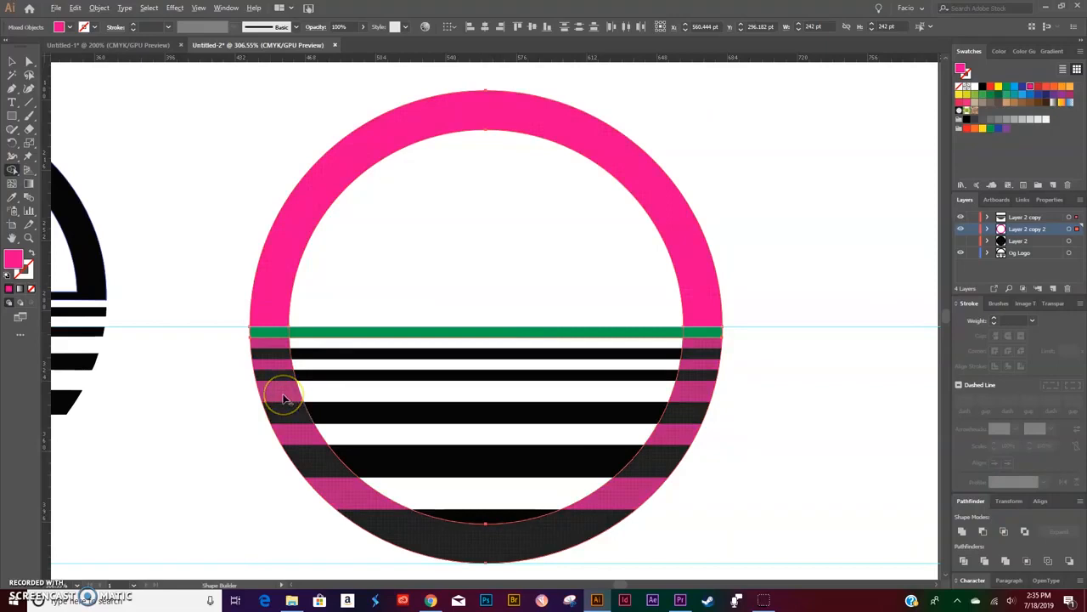
left_click_drag(284, 398, 283, 396)
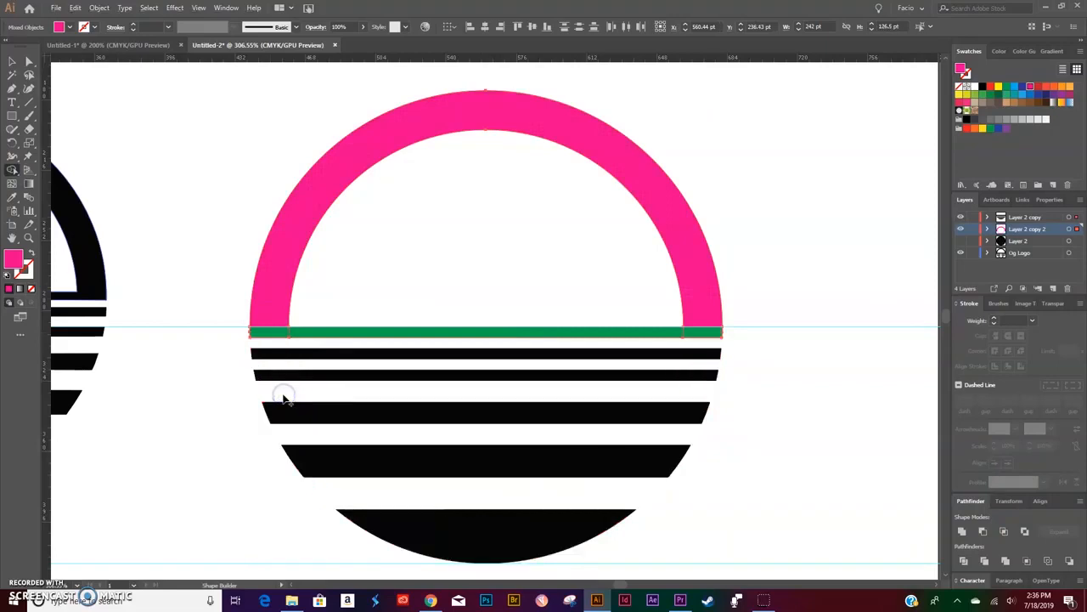
key("v")
left_click(892, 400)
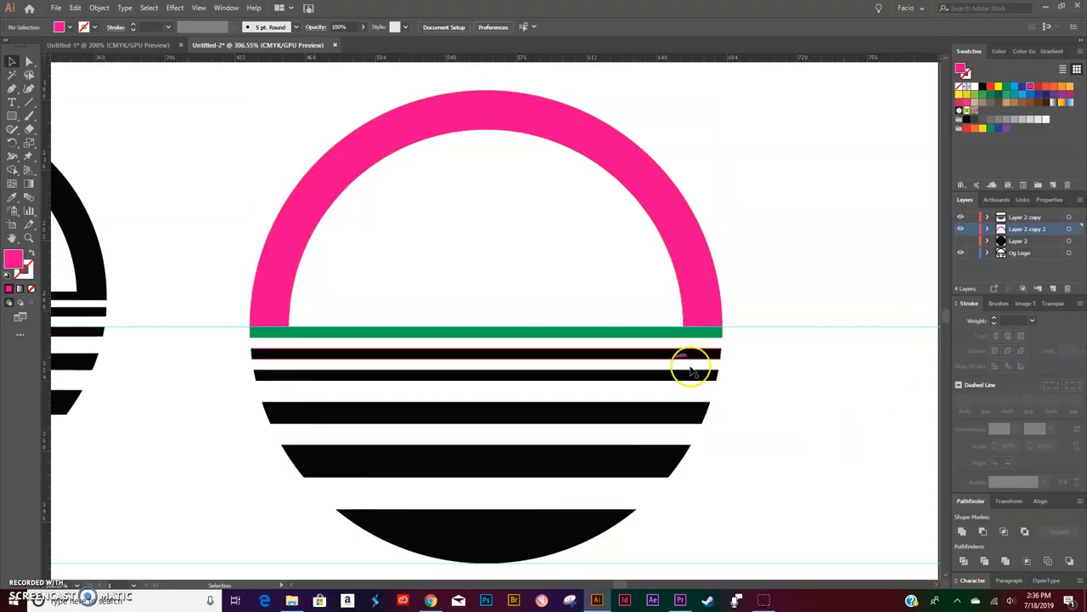
Delete the green stripe and recolor the pink half ring black by sampling the top black stripe
left_click(623, 333)
key("Delete")
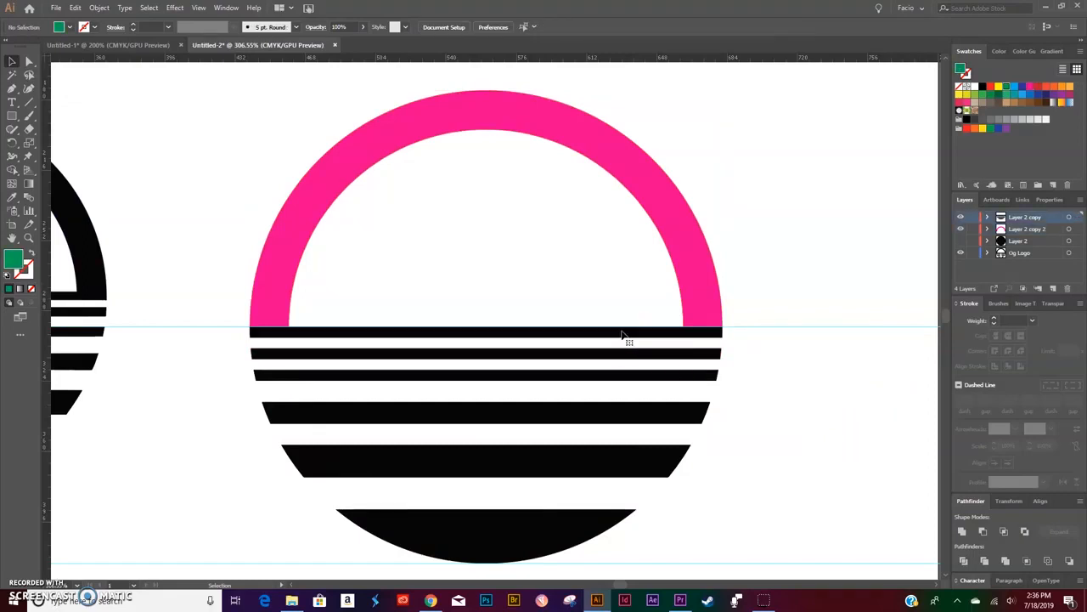
left_click(705, 268)
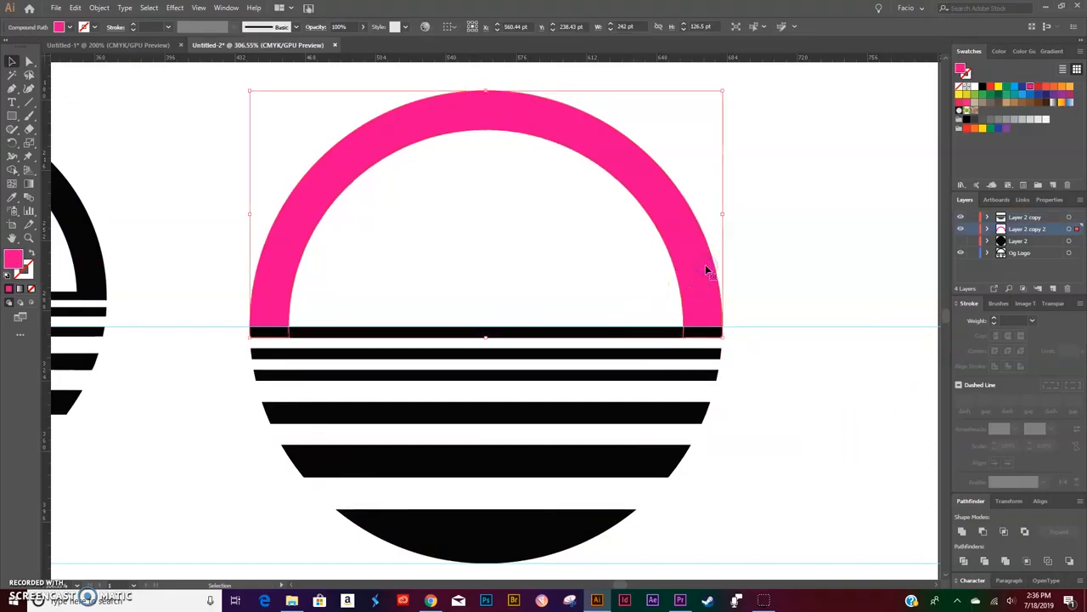
key("i")
left_click(595, 333)
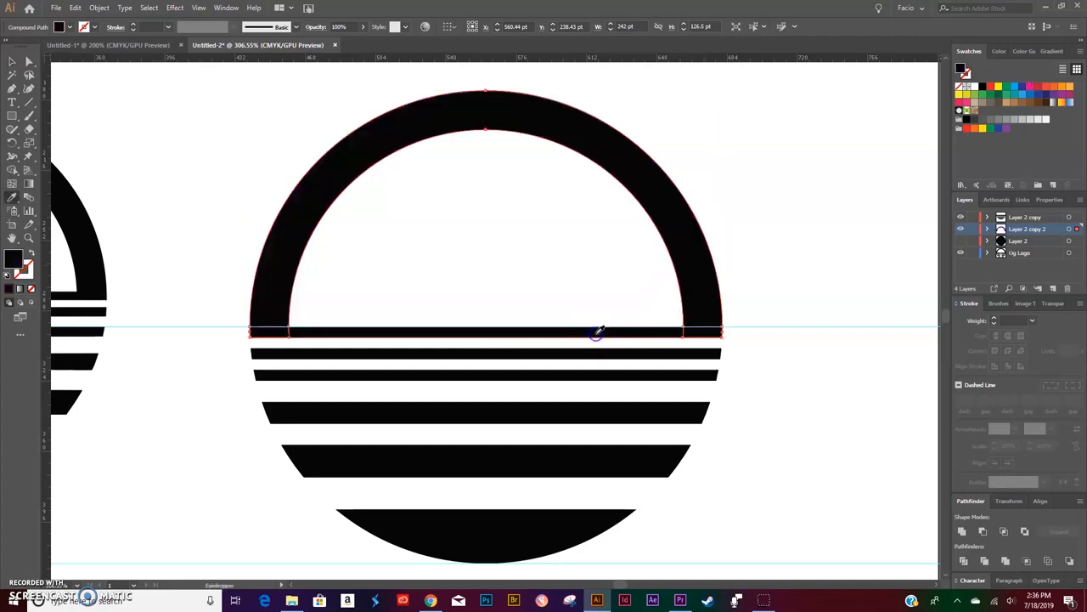
key("v")
left_click(772, 396)
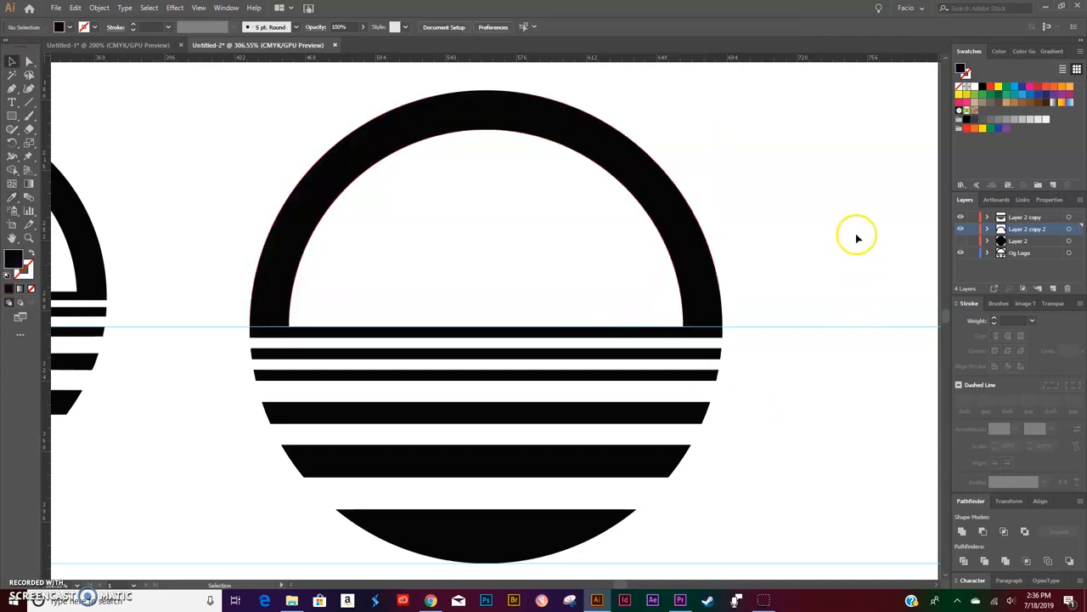
Unite all the visible artwork into one group with the Pathfinder
key("ctrl+a")
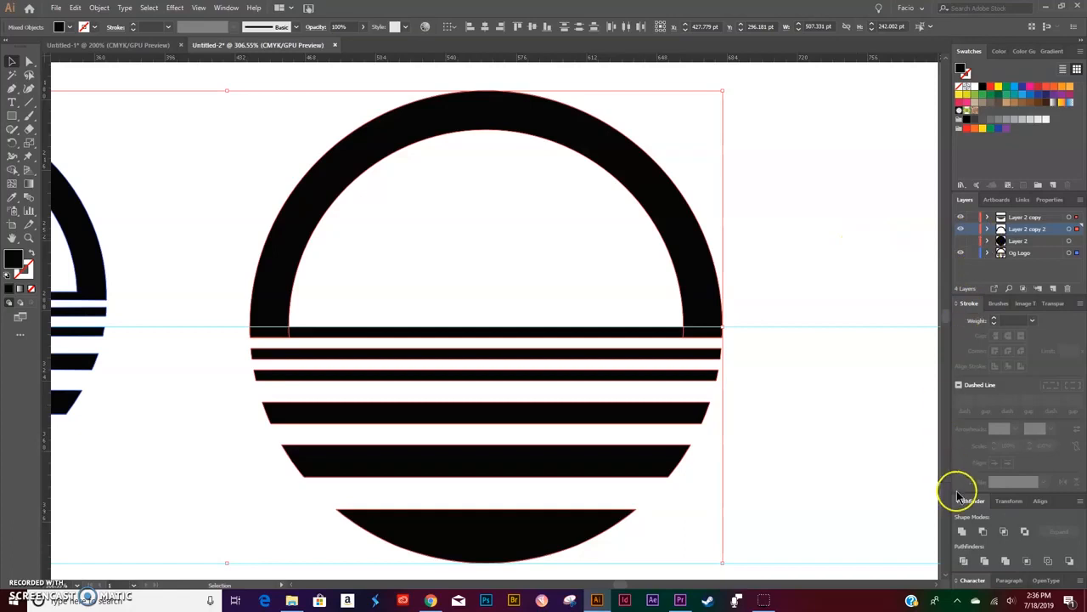
left_click(961, 532)
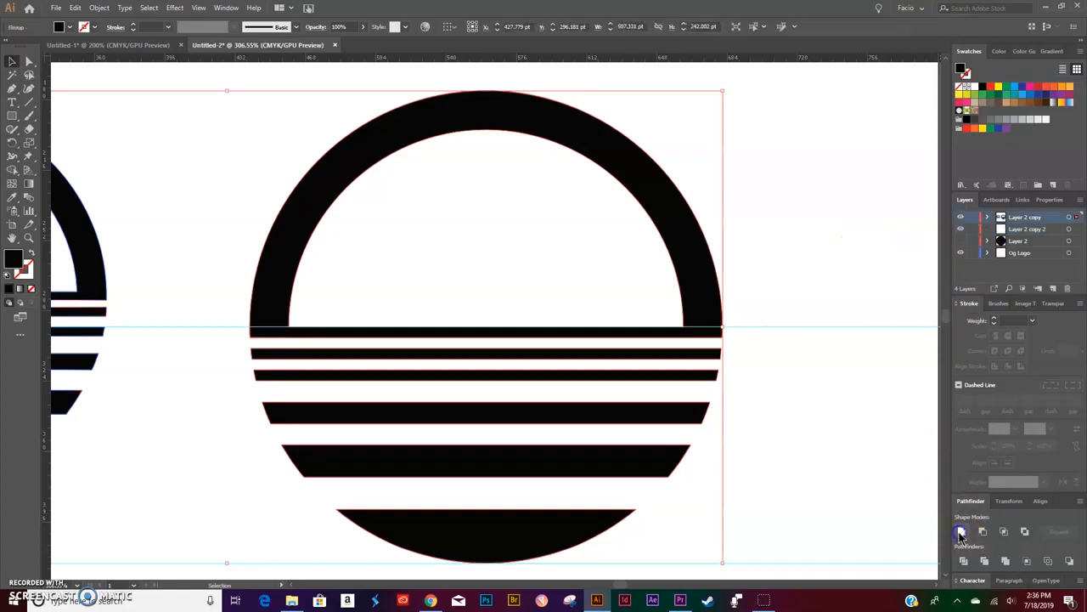
left_click(819, 439)
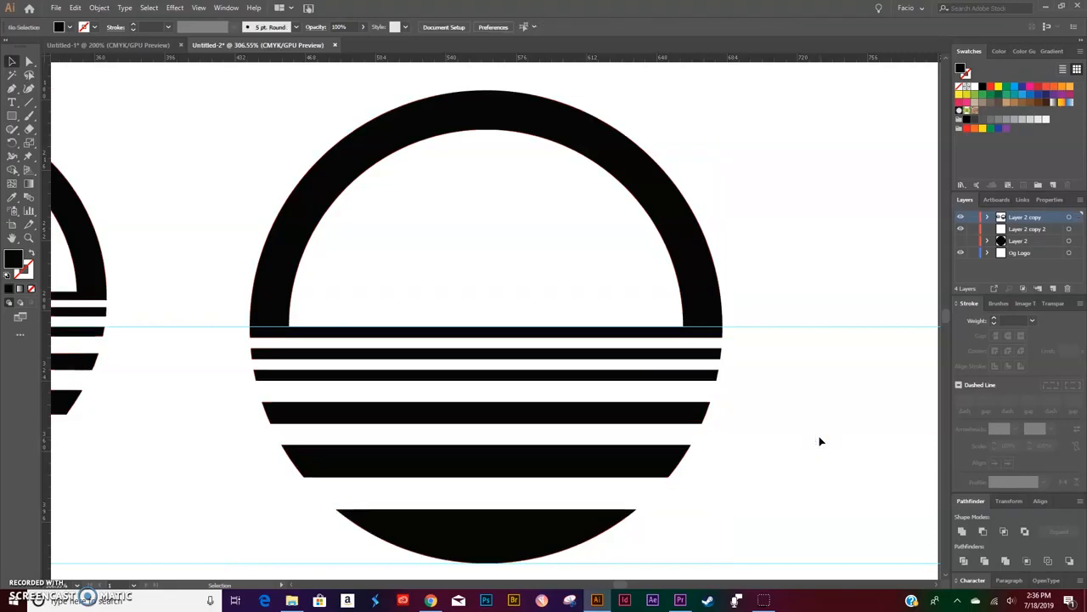
Delete the empty Layer 2 copy 2, hide Layer 2 copy, and show Layer 2 with the full circle
left_click(1026, 230)
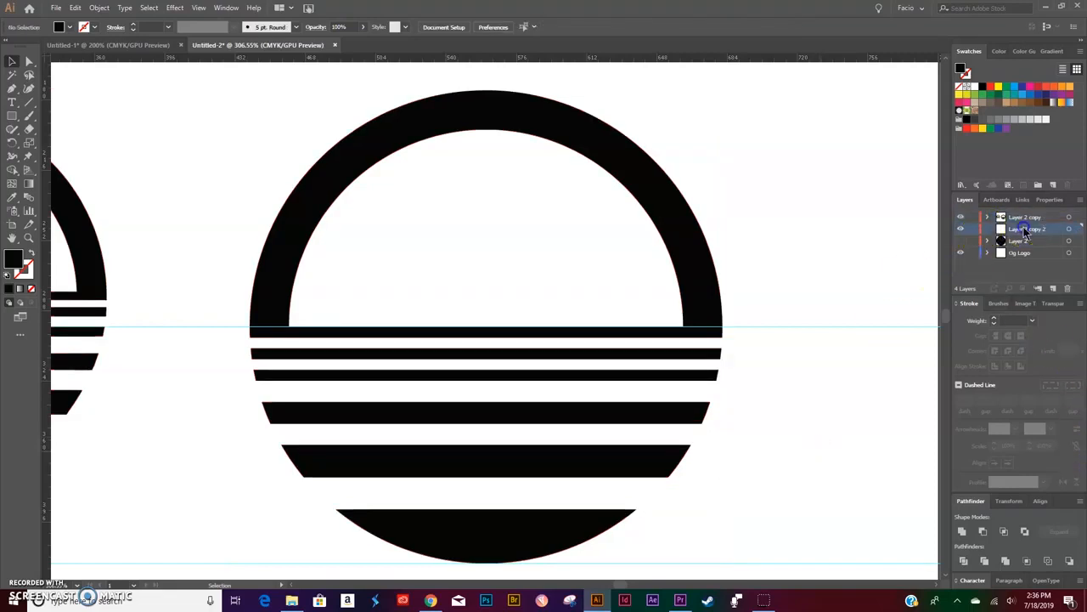
left_click(1068, 287)
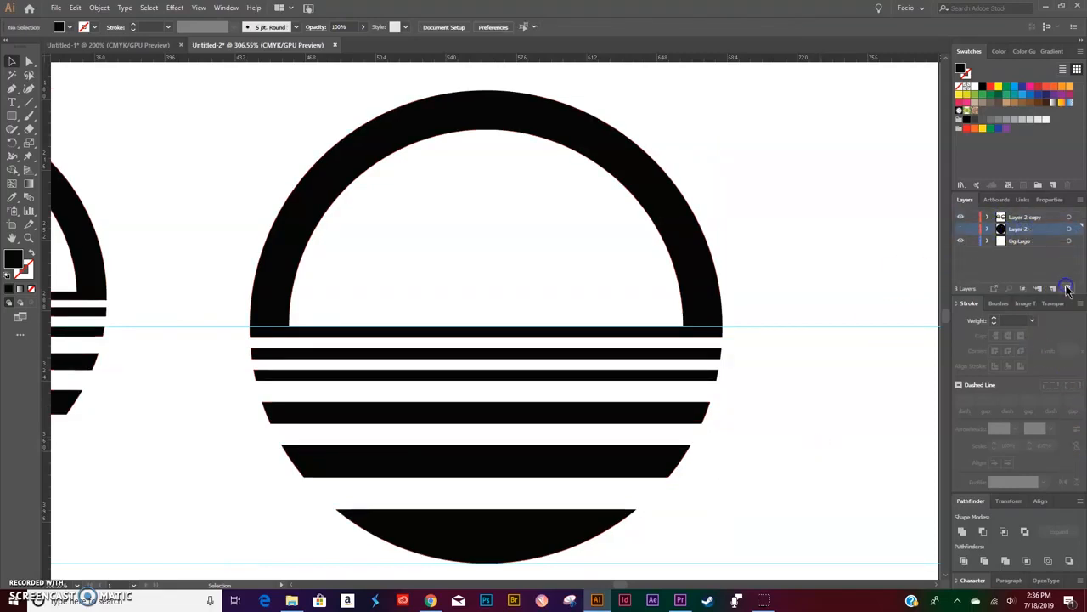
left_click(960, 219)
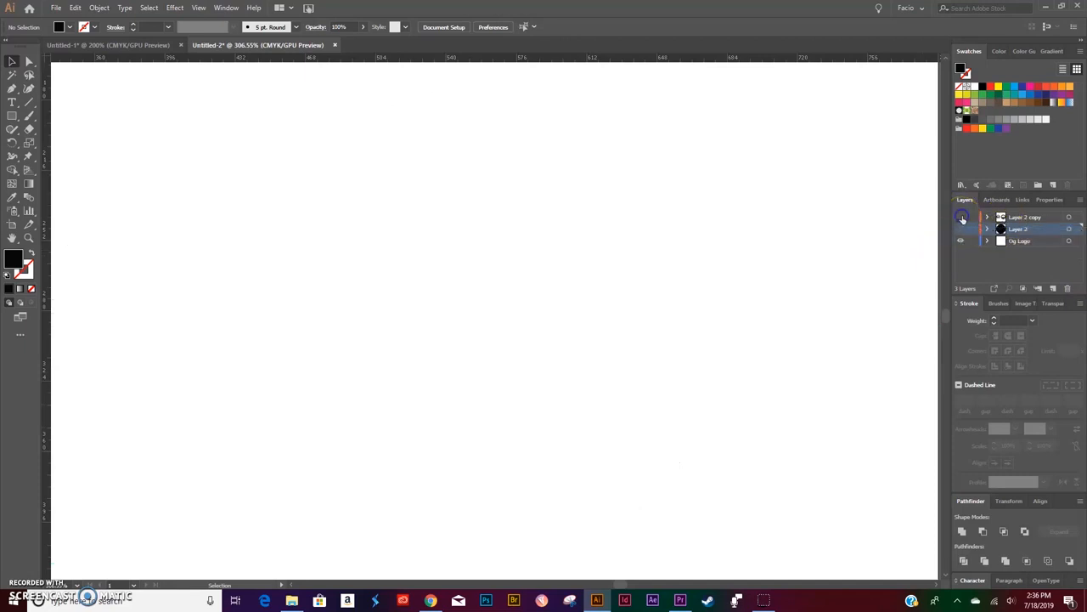
left_click(959, 229)
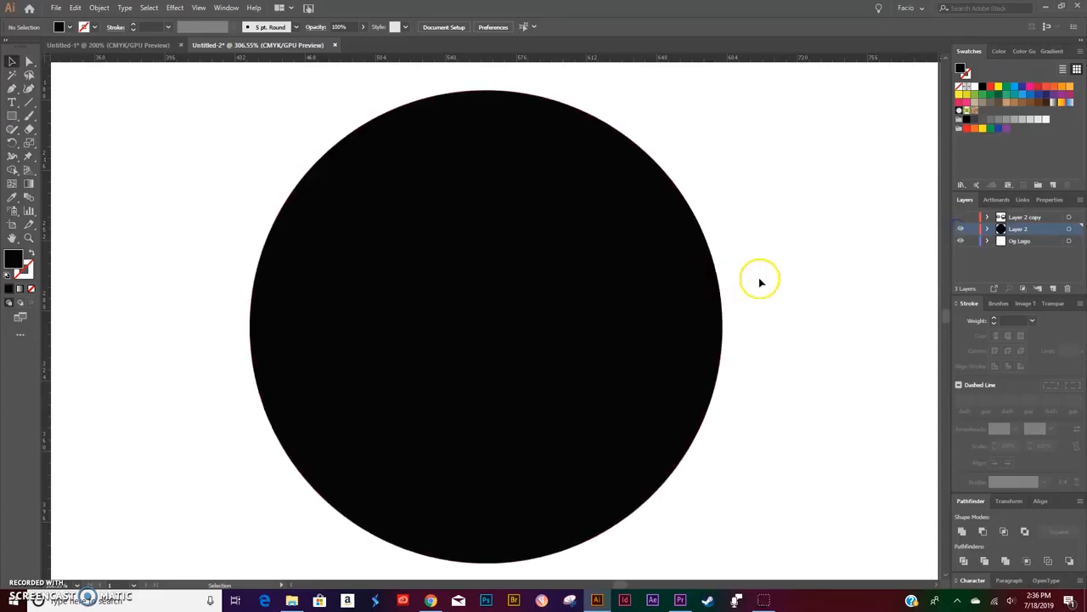
Draw a vertical line from the circle's top anchor to its center and extend its upper end slightly beyond the edge
scroll(623, 303, "up", 3)
scroll(604, 309, "left", 14)
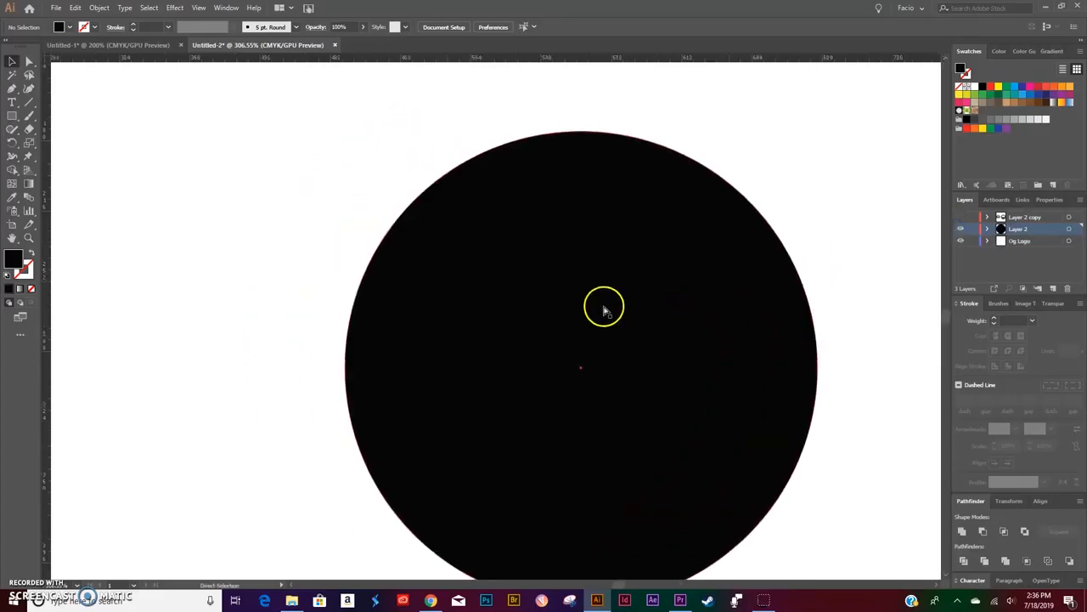
scroll(629, 304, "right", 10)
scroll(713, 294, "right", 1)
scroll(714, 294, "down", 4)
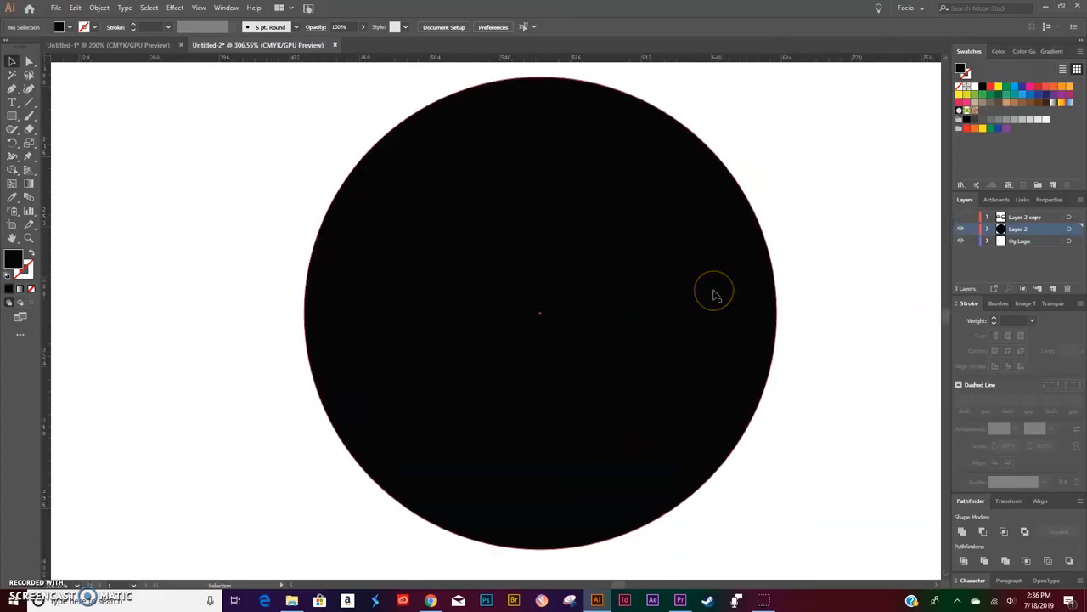
scroll(837, 299, "right", 2)
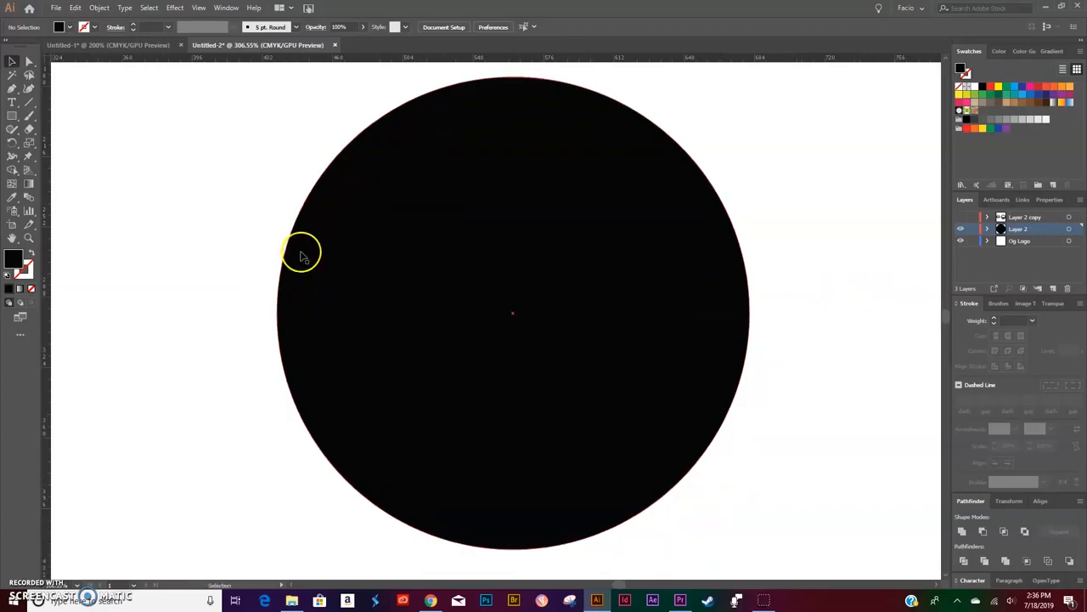
left_click(30, 103)
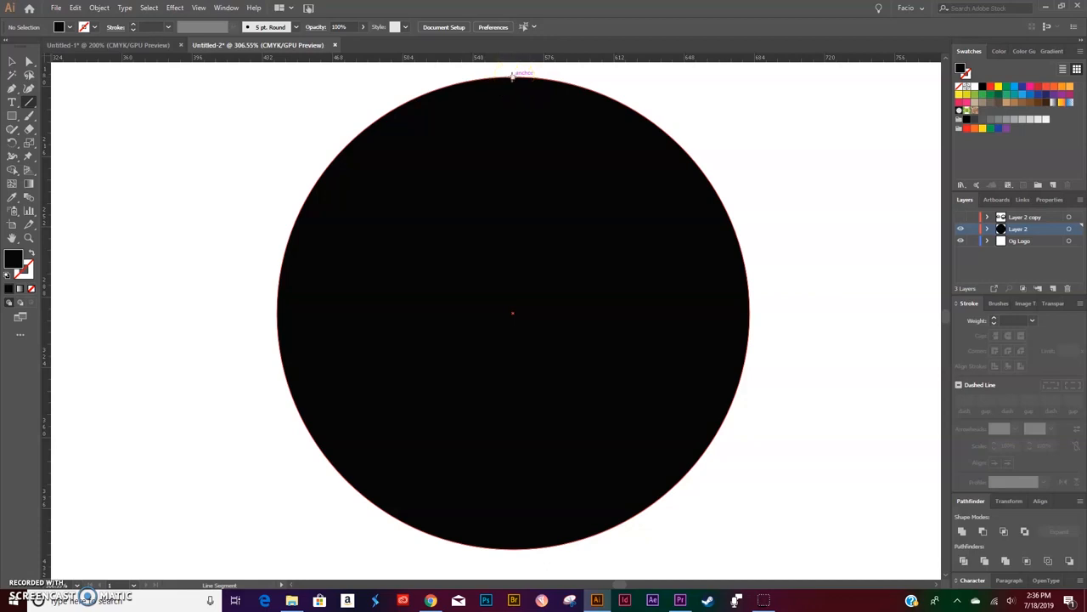
left_click_drag(512, 75, 512, 311)
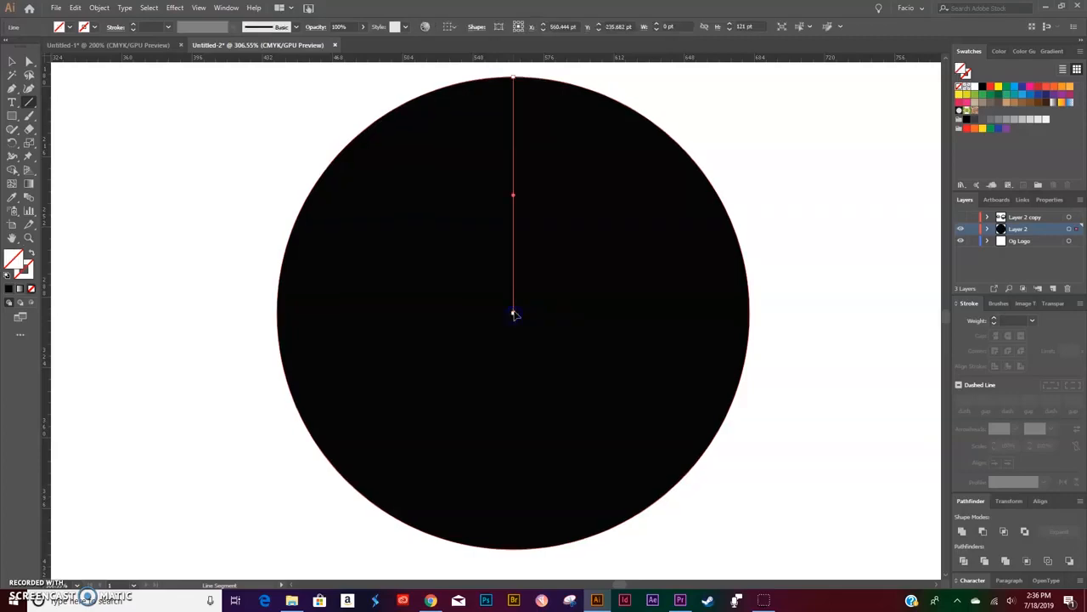
scroll(515, 315, "up", 3)
key("a")
left_click_drag(513, 185, 513, 175)
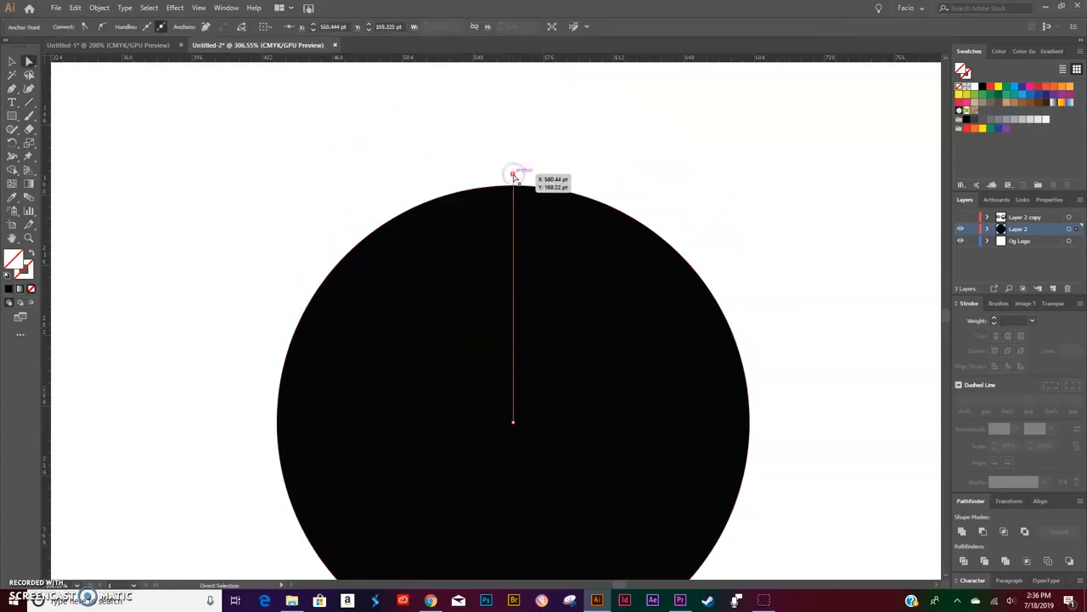
Make a copy of the line rotated 36° about the circle's center
key("r")
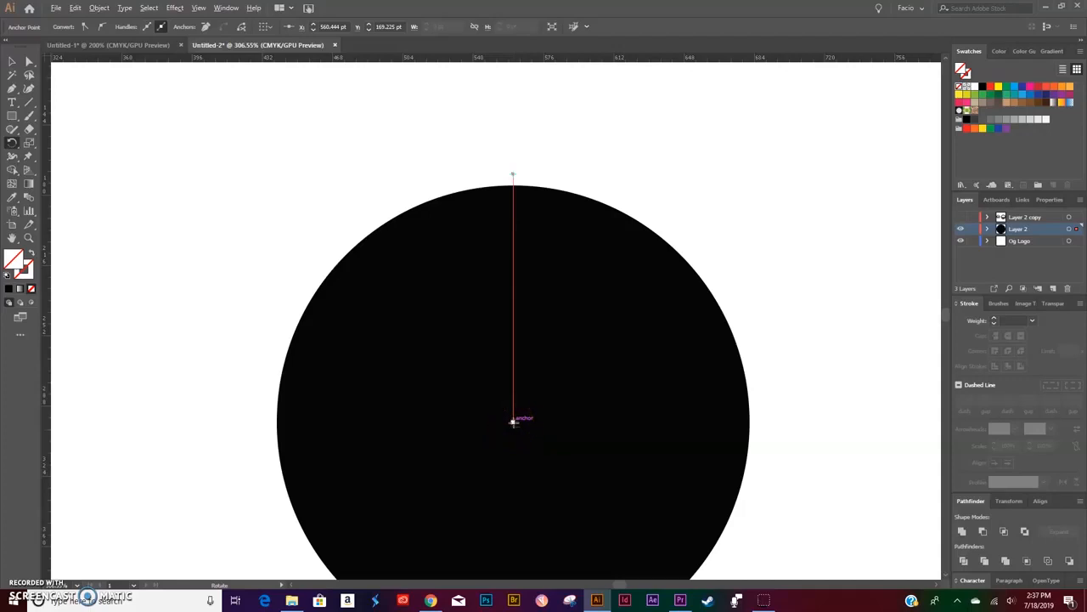
left_click(512, 420, "alt")
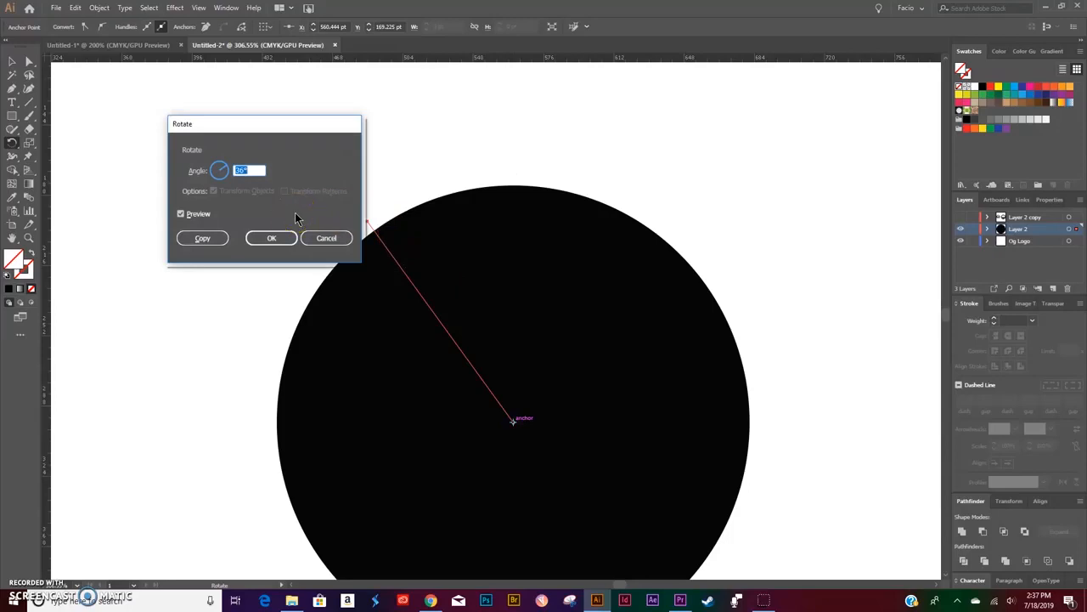
type("36")
left_click(200, 237)
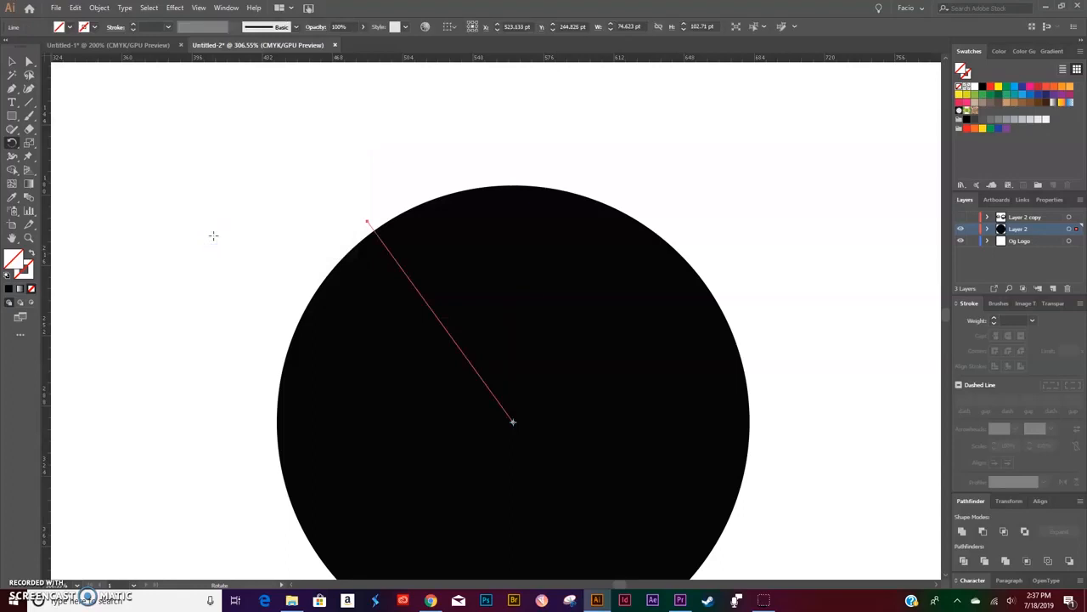
Repeat the rotated copy until the radial lines go all the way around the circle
key("ctrl+d")
key("ctrl+d")
key("ctrl+d")
key("ctrl+d")
key("ctrl+d")
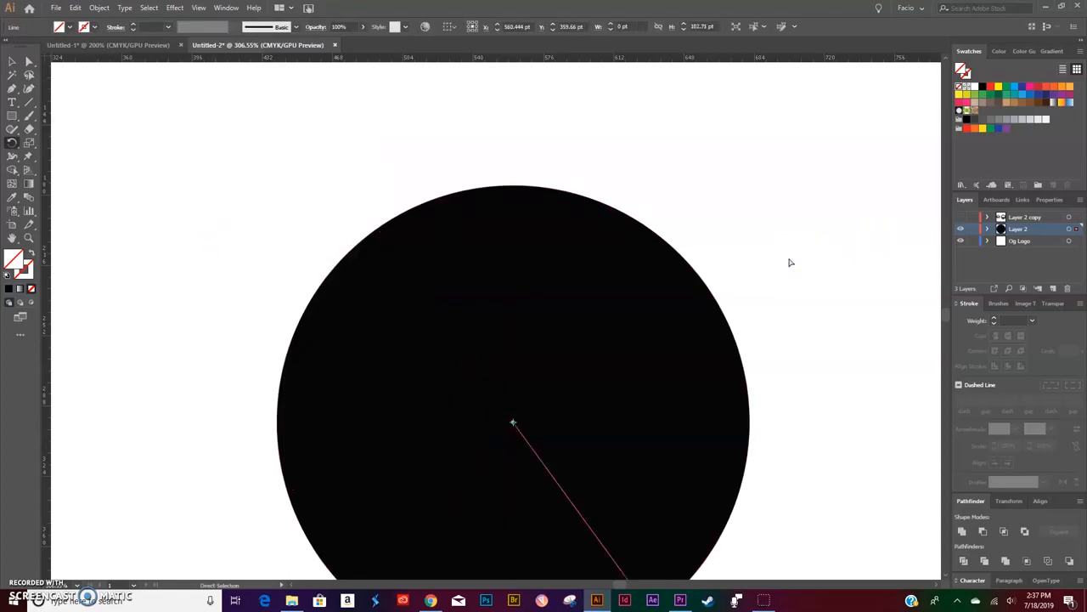
key("ctrl+d")
key("ctrl+d")
key("ctrl+d")
key("ctrl+d")
key("ctrl+d")
key("v")
left_click(360, 204)
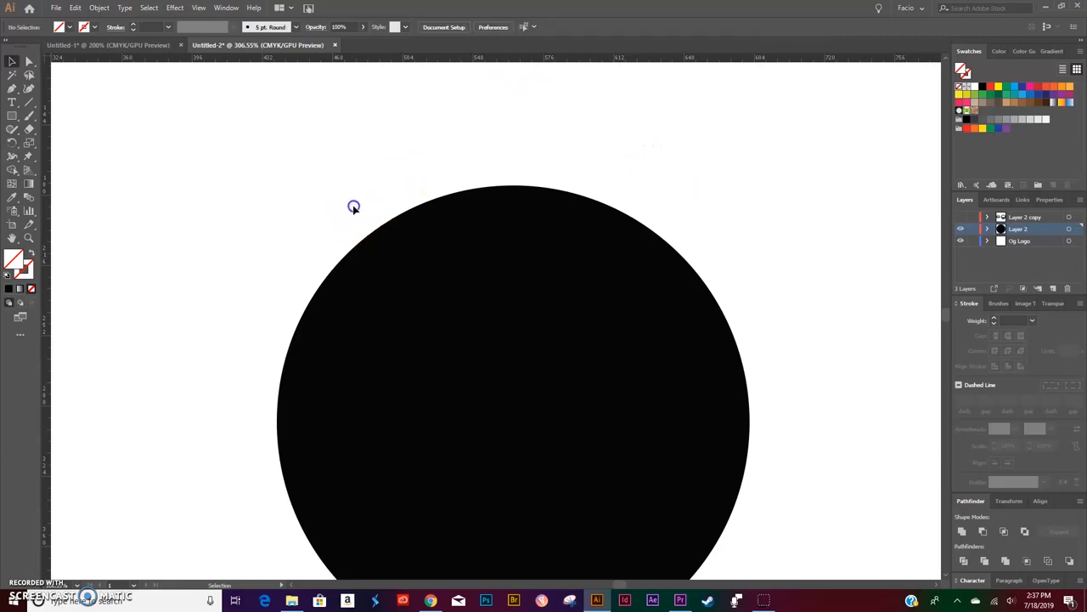
left_click(369, 228)
left_click(318, 238)
left_click(370, 228)
left_click(351, 216)
left_click(372, 225)
left_click(476, 159)
scroll(477, 158, "down", 2)
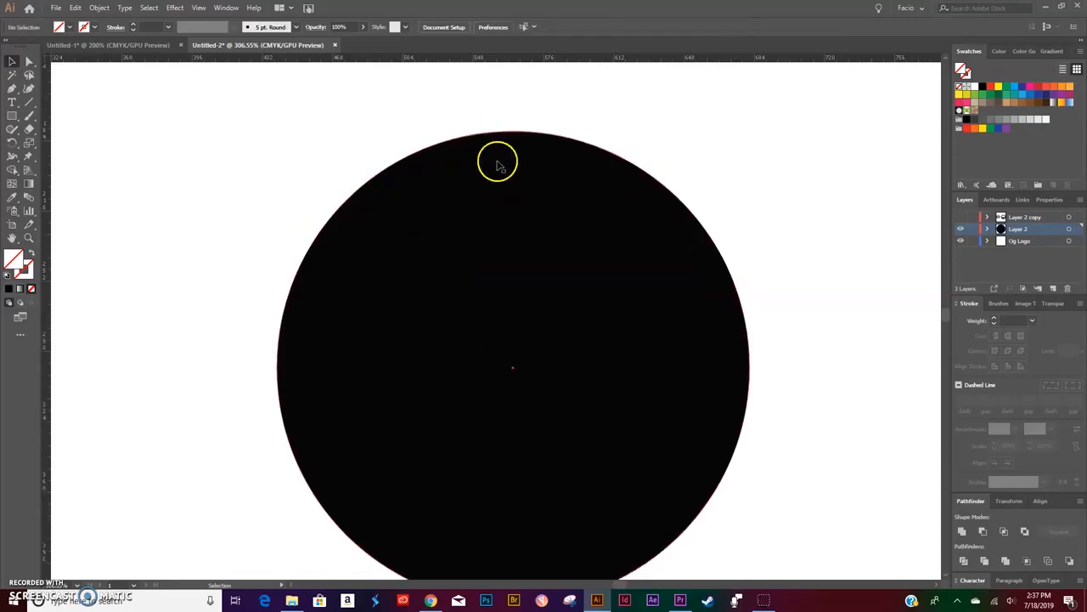
Rotate the circle and all radial lines together by 90° so one wedge sits centered at the bottom
key("ctrl+a")
scroll(753, 340, "down", 3)
scroll(767, 331, "up", 1)
key("ctrl+minus")
key("ctrl+minus")
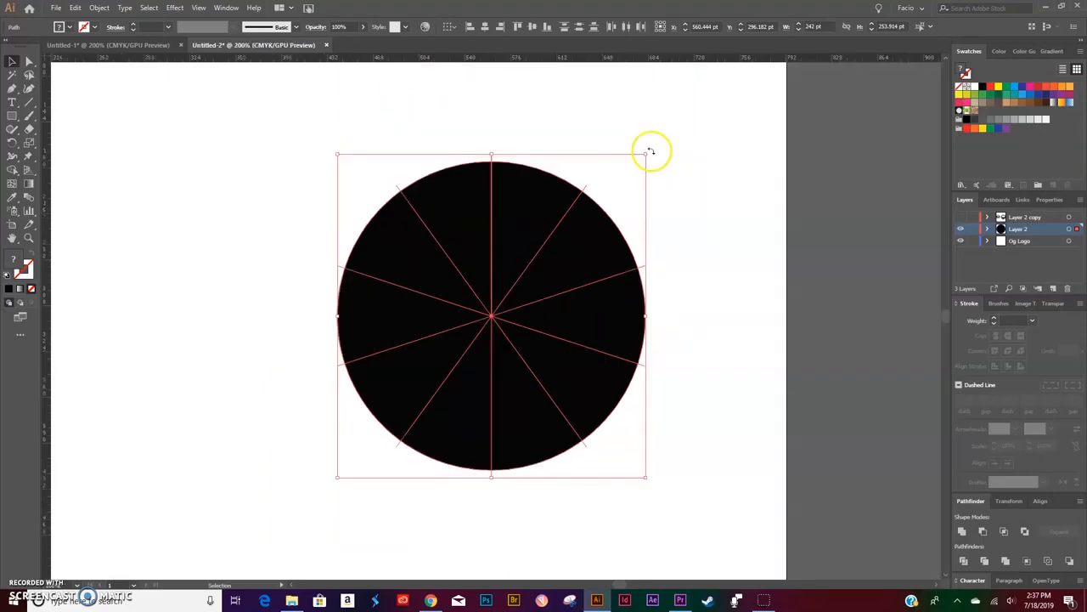
key("ctrl+shift+b")
left_click_drag(663, 164, 704, 432)
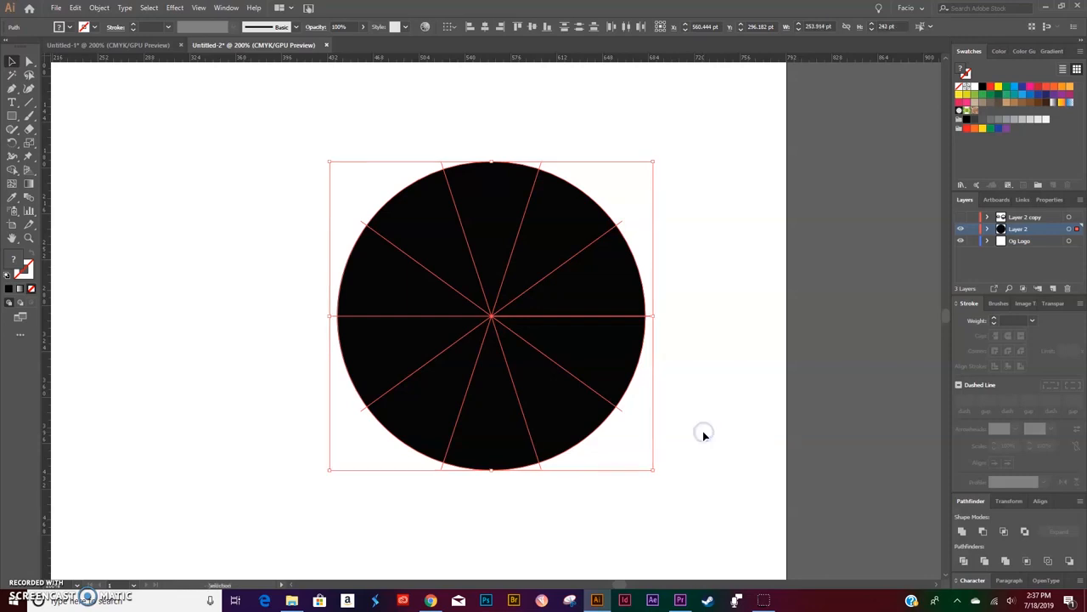
Remove every wedge of the circle except the bottom center one with the Shape Builder tool
left_click(706, 350)
key("ctrl+a")
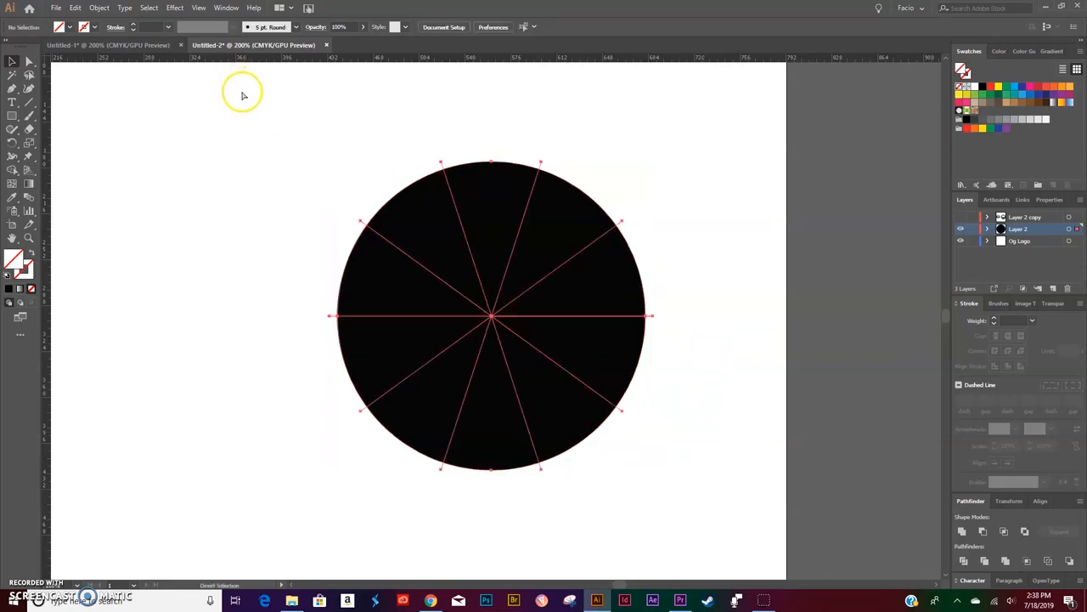
left_click(12, 169)
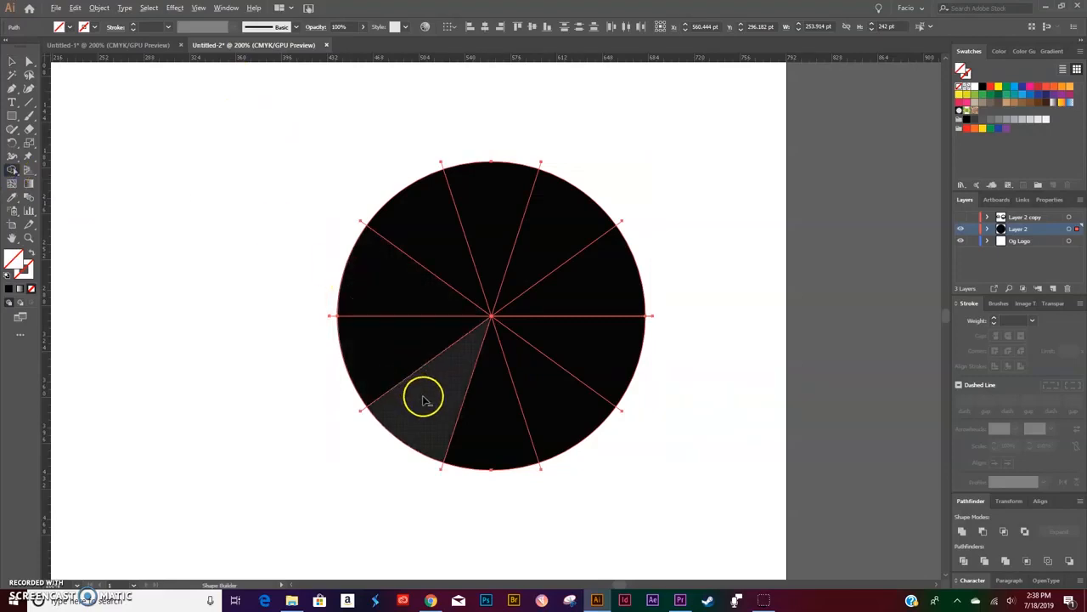
mouse_move(423, 389)
left_mouse_down()
mouse_move(417, 253)
mouse_move(497, 215)
mouse_move(561, 300)
mouse_move(545, 372)
left_mouse_up()
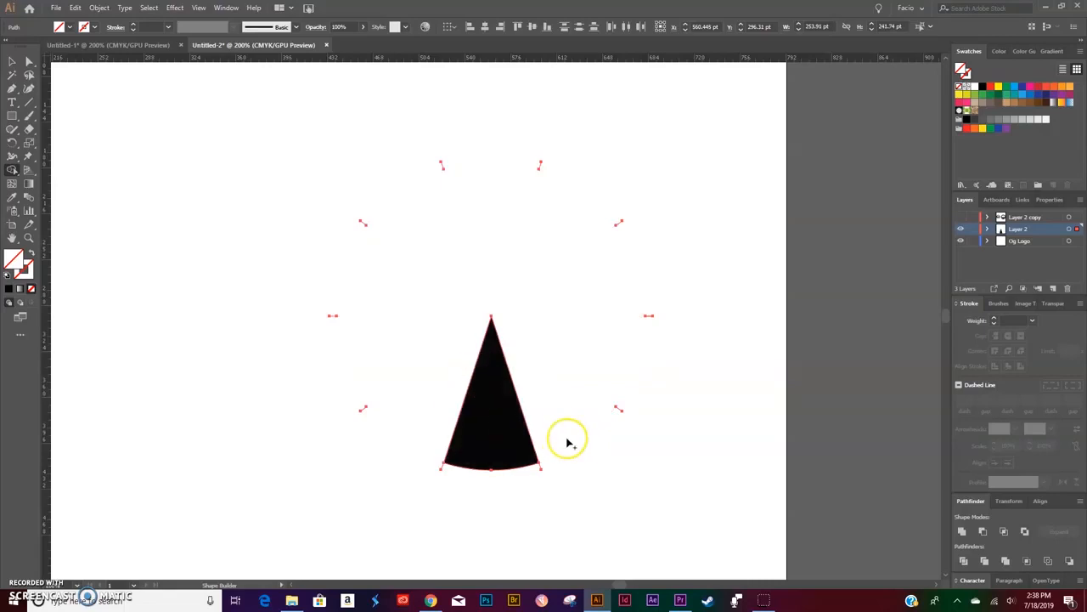
key("v")
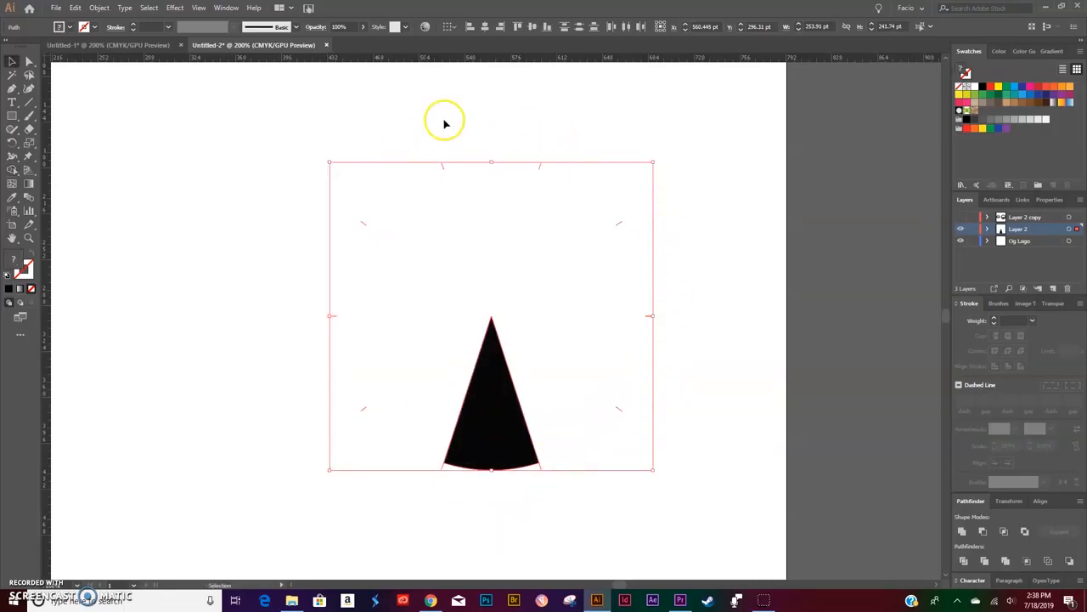
Delete the leftover line ends around the circle's former edge, keeping only the bottom wedge
left_click(501, 224)
left_click(496, 395)
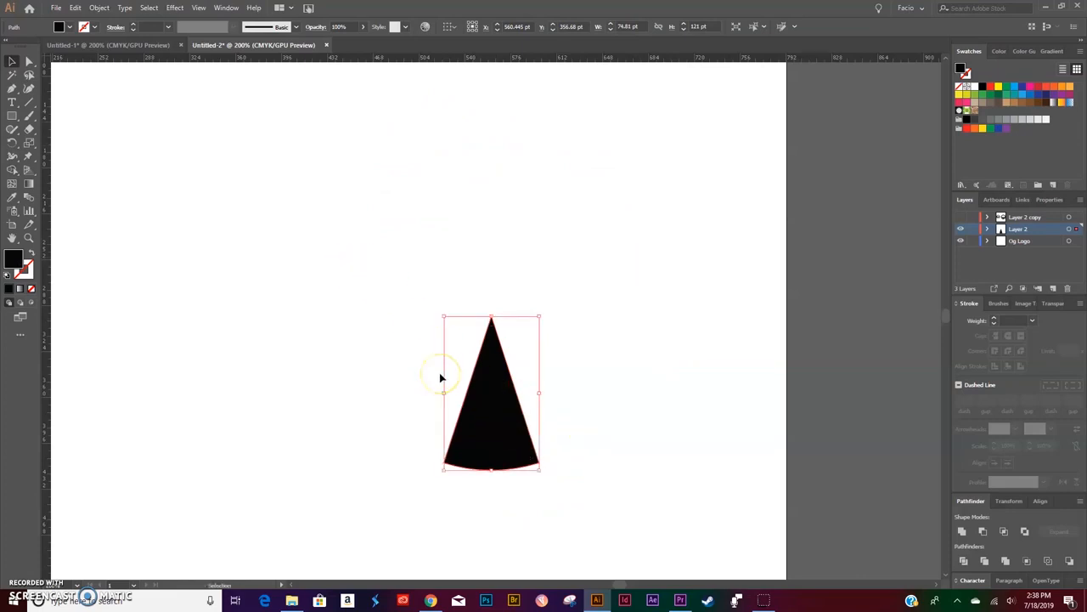
key("ctrl+z")
key("ctrl+z")
key("ctrl+z")
key("ctrl+z")
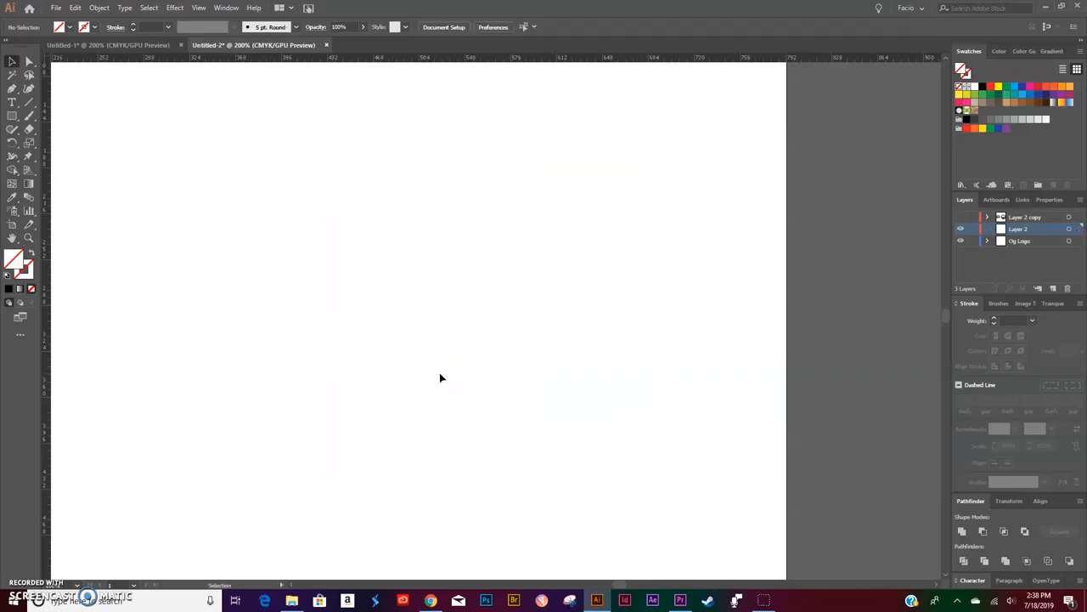
key("ctrl+z")
left_click(464, 494)
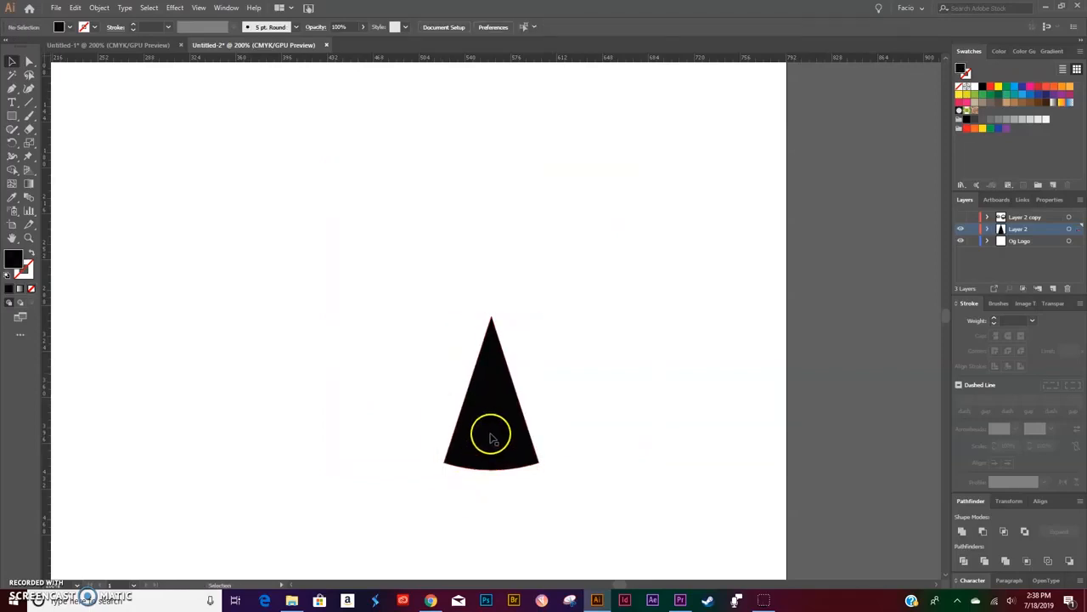
Show Layer 2 copy with the striped logo and fill the wedge with light blue
left_click(962, 219)
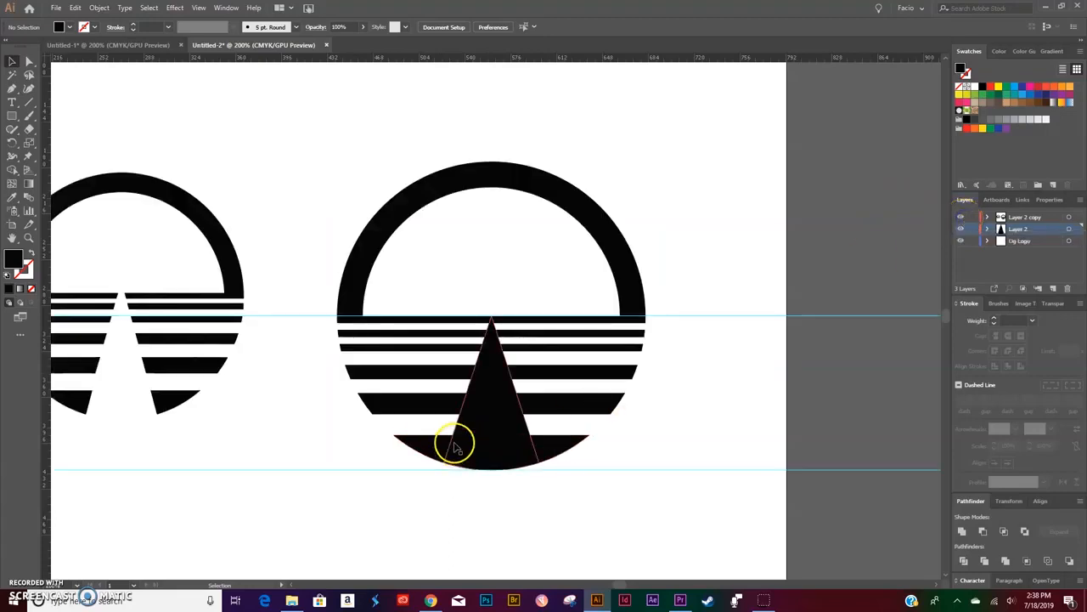
left_click(508, 430)
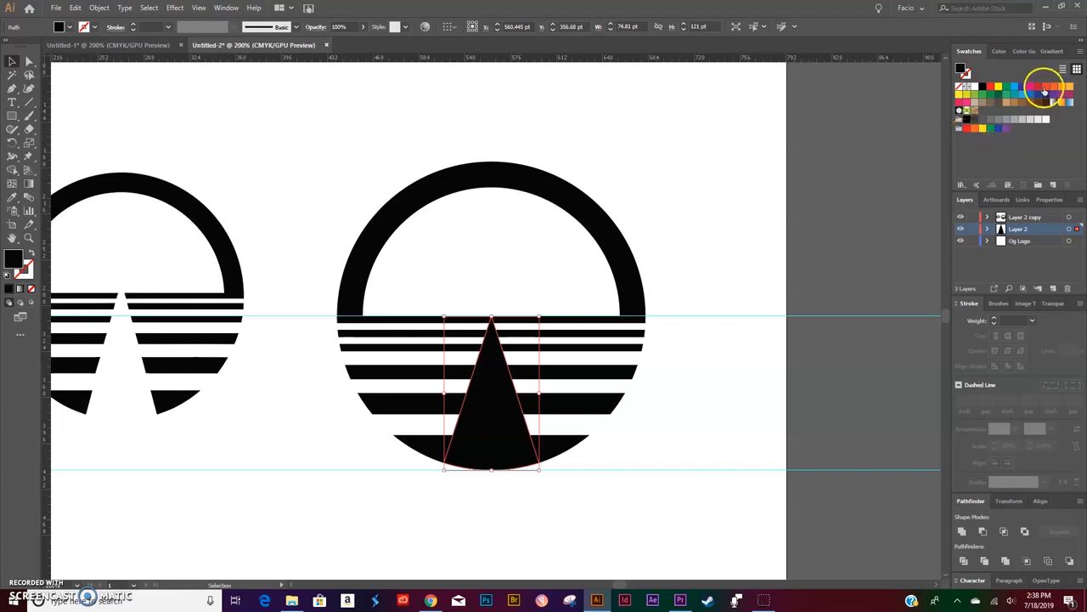
left_click(1013, 86)
left_click(753, 201)
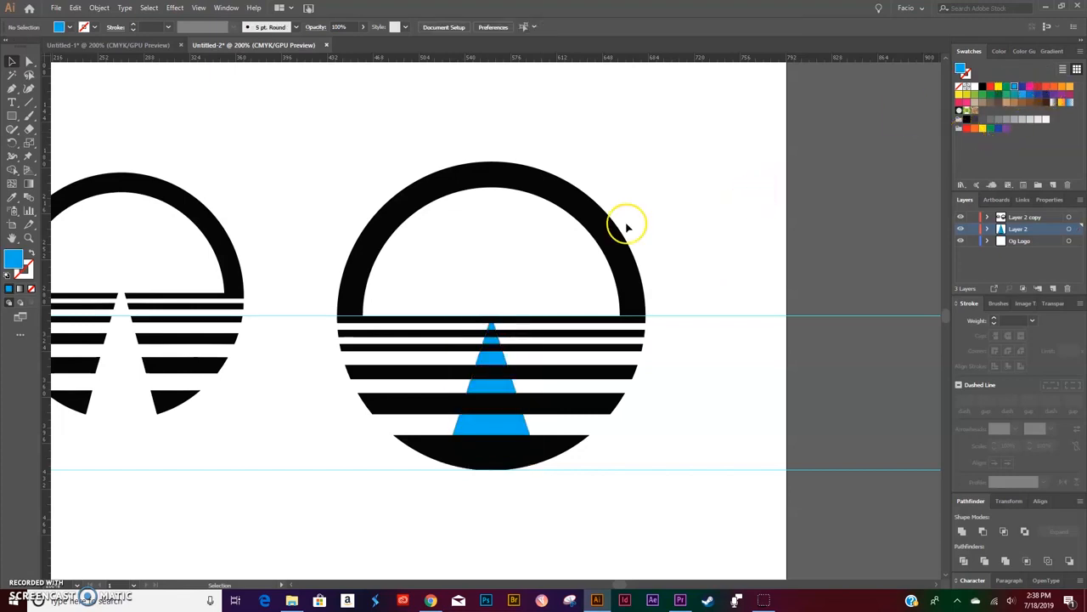
Stretch the wedge's tip slightly above the top stripe and cut the wedge area out of the stripes with Shape Builder
left_click(498, 430)
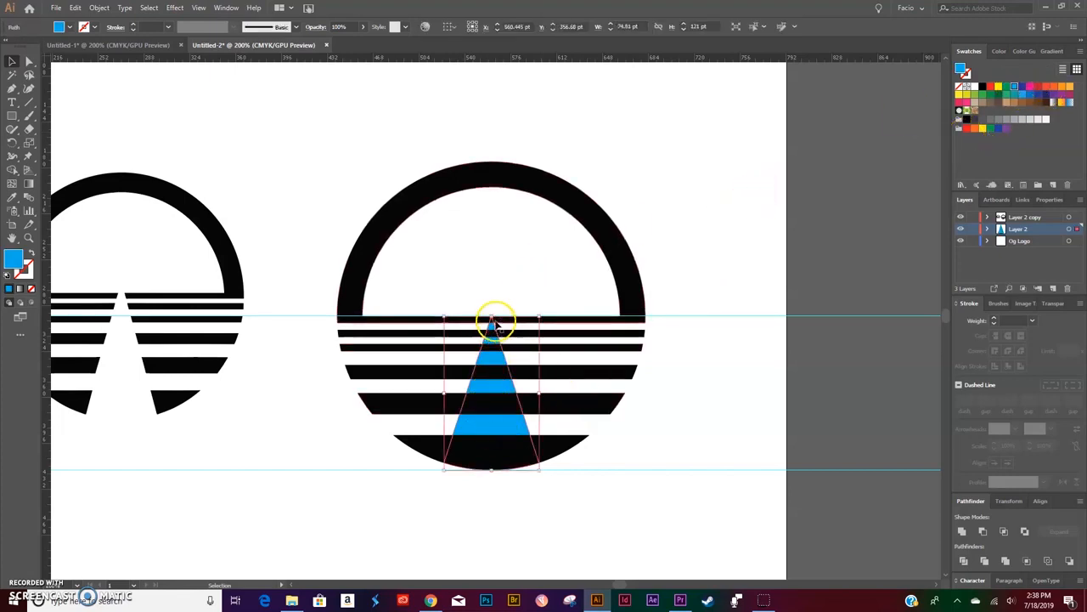
left_click_drag(491, 317, 492, 308)
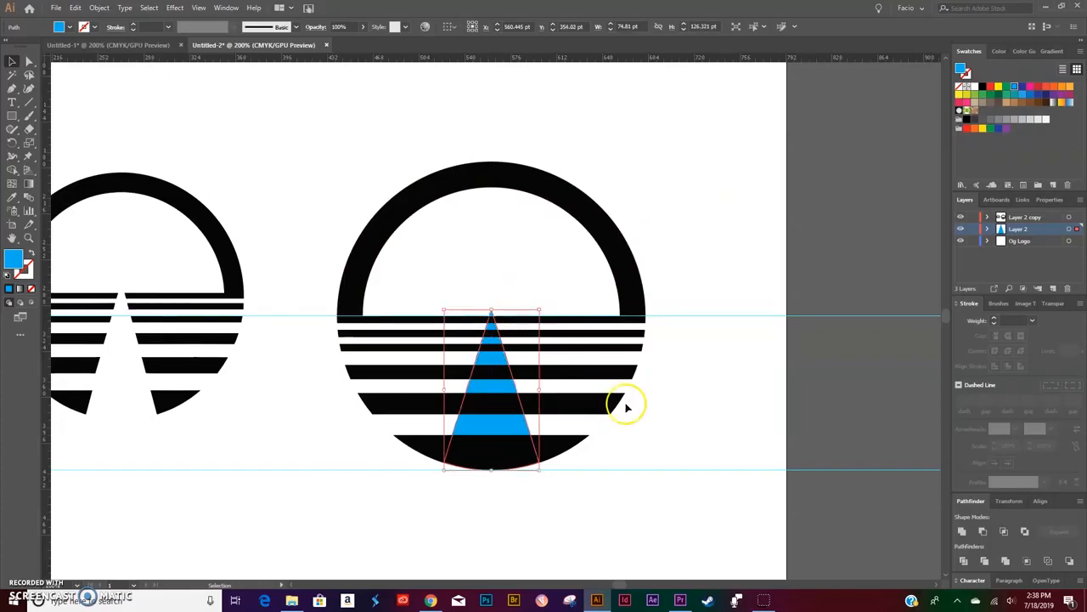
key("ctrl+a")
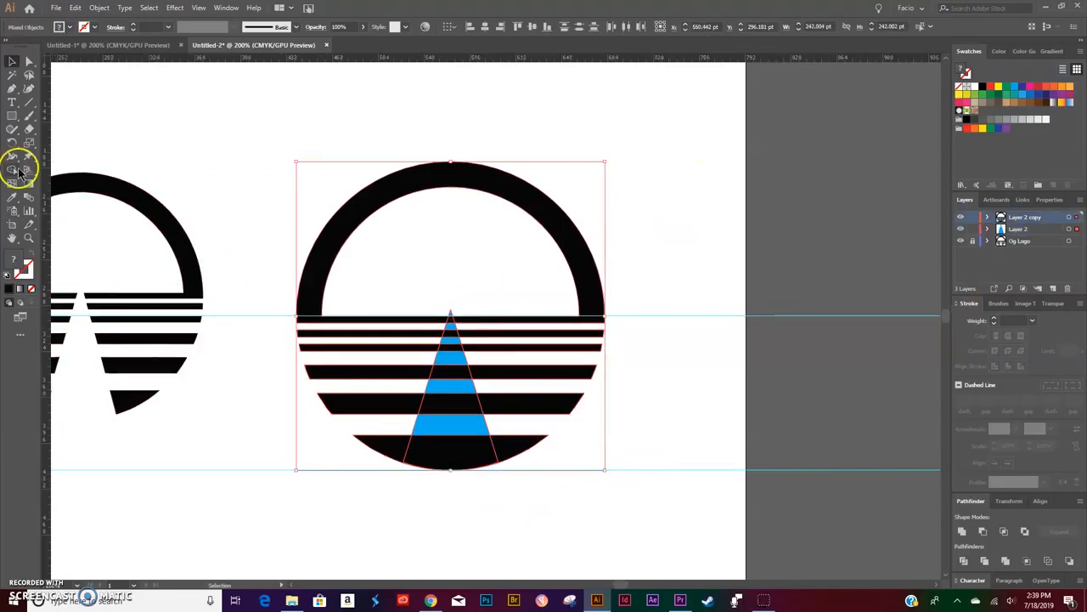
left_click(13, 171)
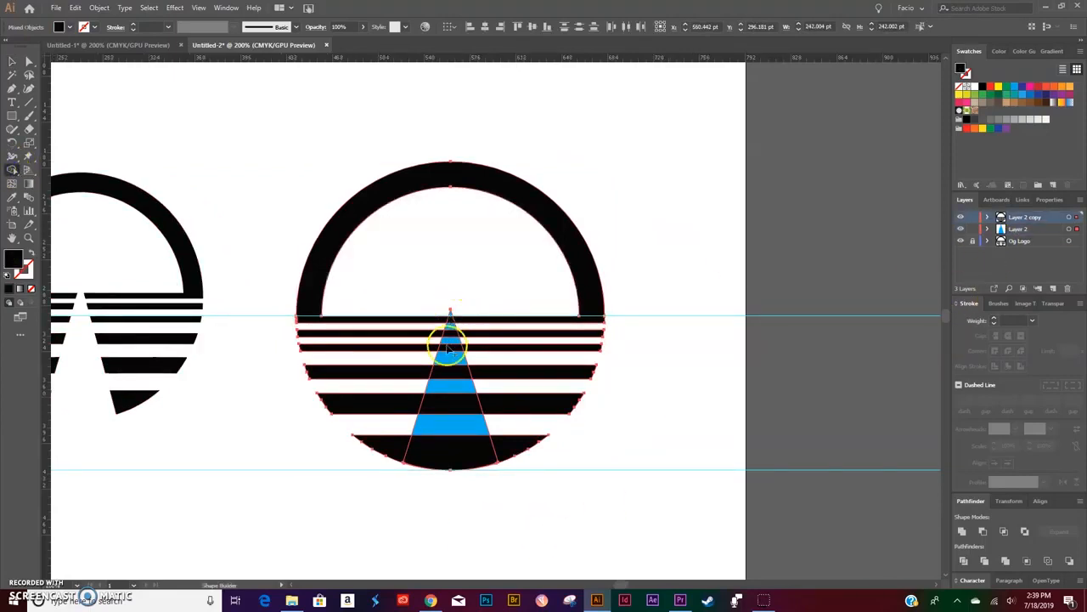
left_click_drag(449, 451, 449, 364)
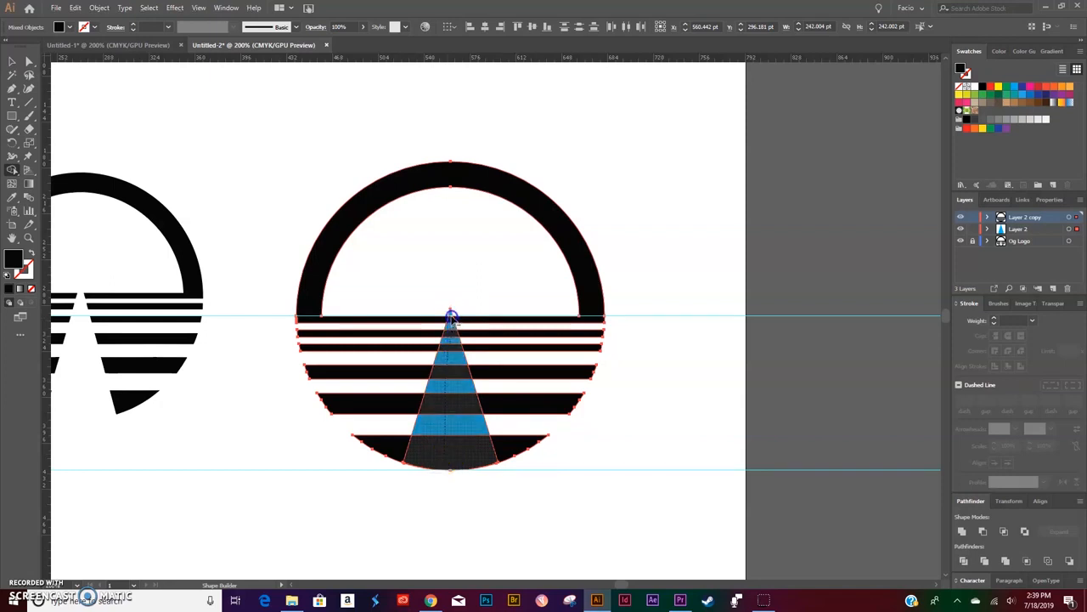
left_click_drag(451, 318, 451, 315)
left_click_drag(430, 445, 420, 473)
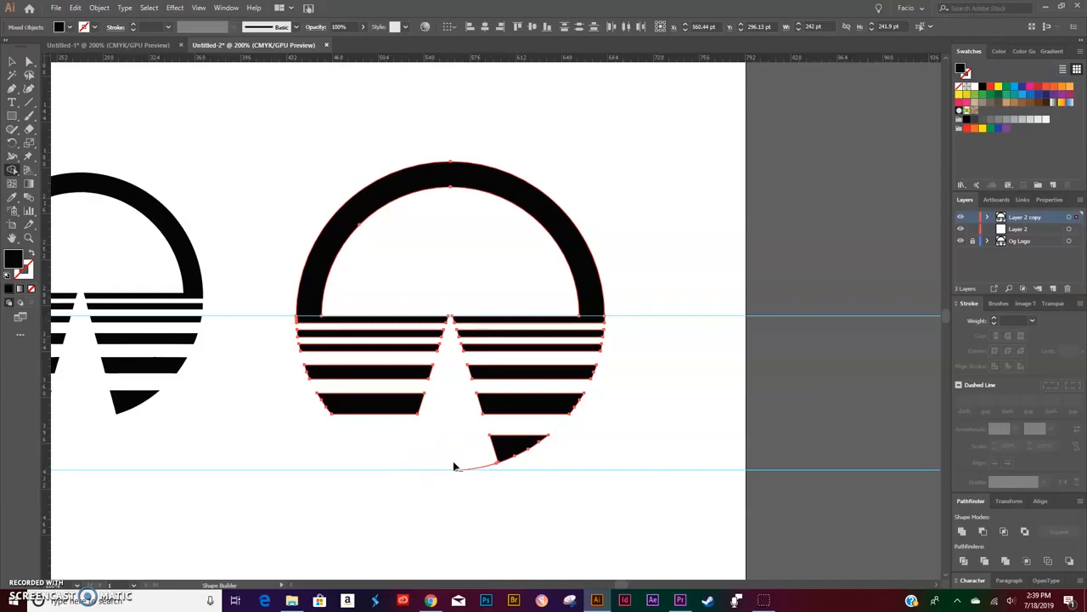
key("ctrl+z")
Delete the thin leftover arcs extending from the two lowest stripe pieces into the wedge gap
key("a")
left_click(443, 550)
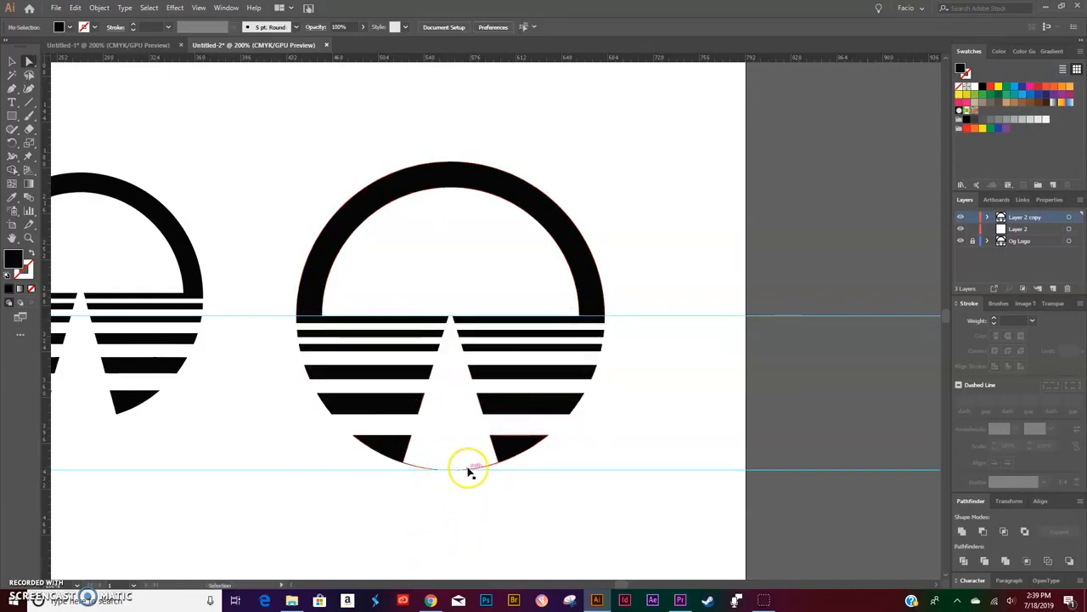
scroll(454, 480, "down", 2)
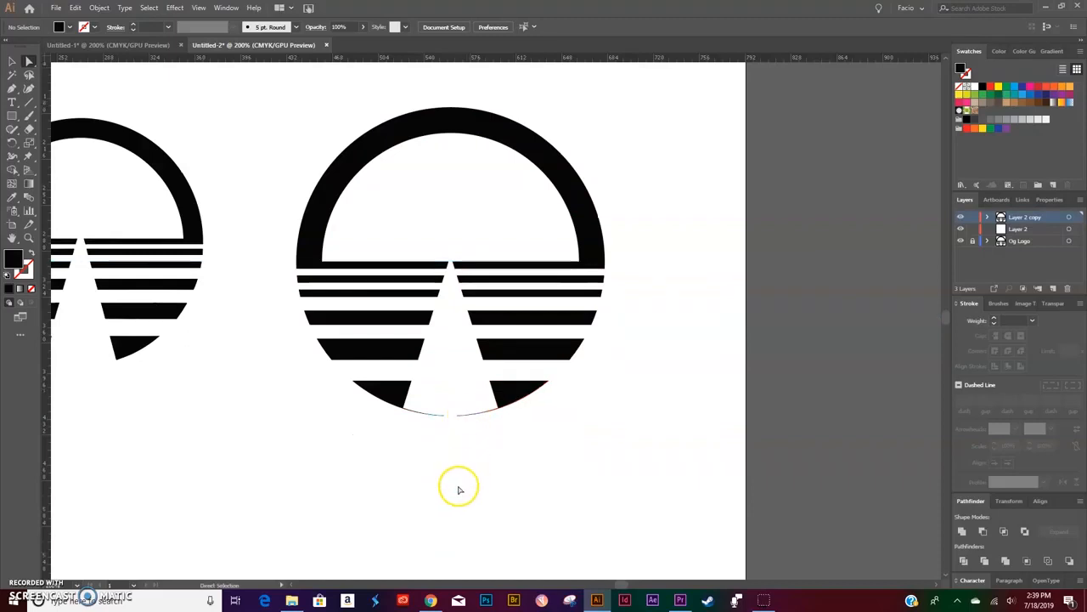
key("ctrl+equal")
scroll(459, 489, "down", 2)
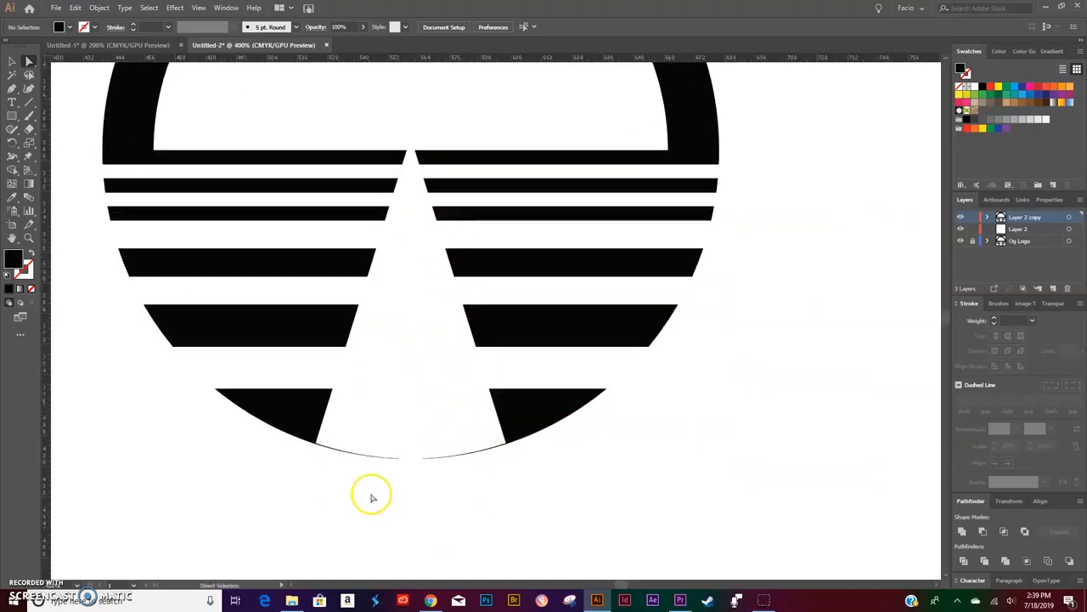
left_click(400, 453)
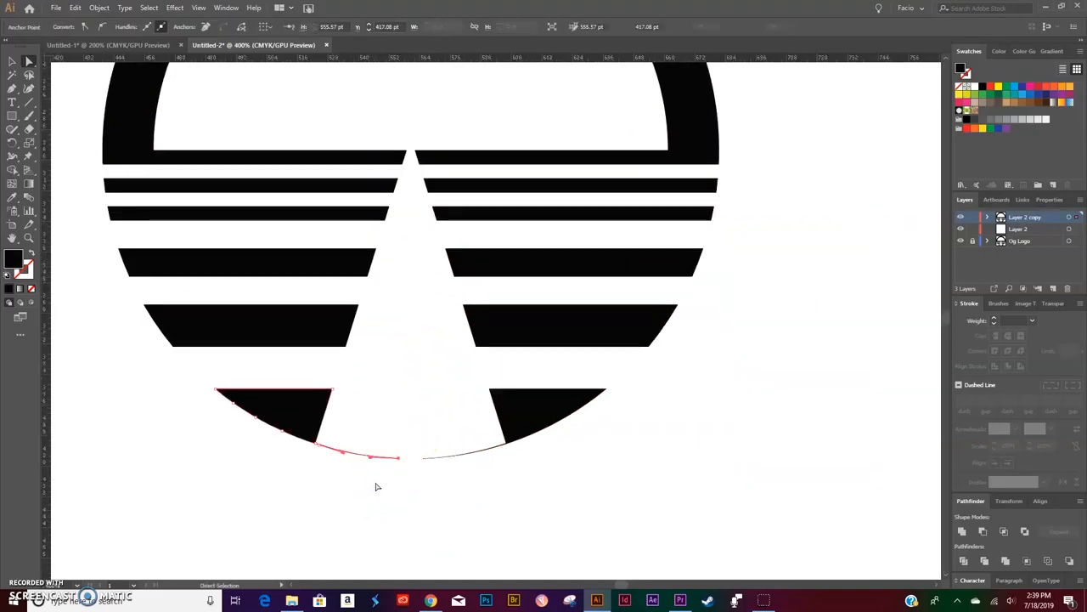
key("Delete")
left_click(335, 437)
left_click(320, 445)
key("Delete")
left_click_drag(417, 450, 431, 471)
key("Delete")
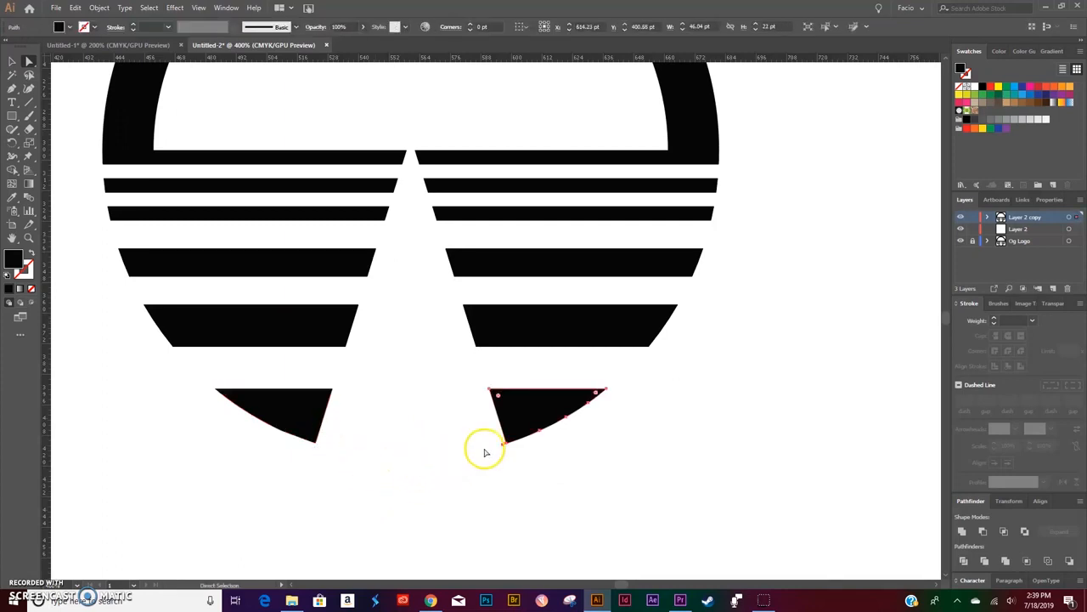
left_click(482, 480)
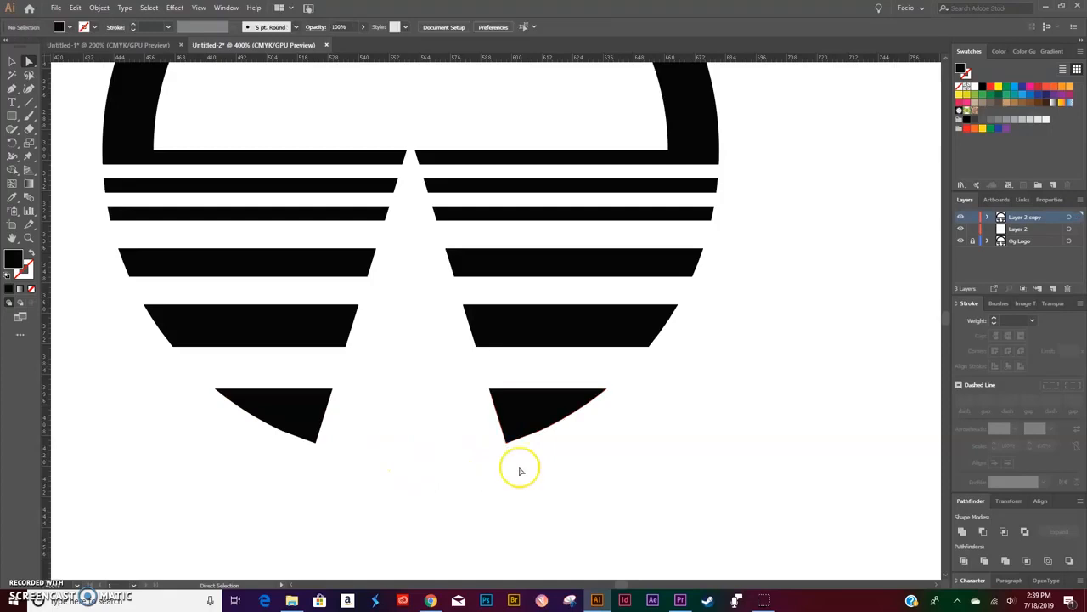
Combine all pieces of the larger recreated logo into one compound path
scroll(519, 486, "down", 2)
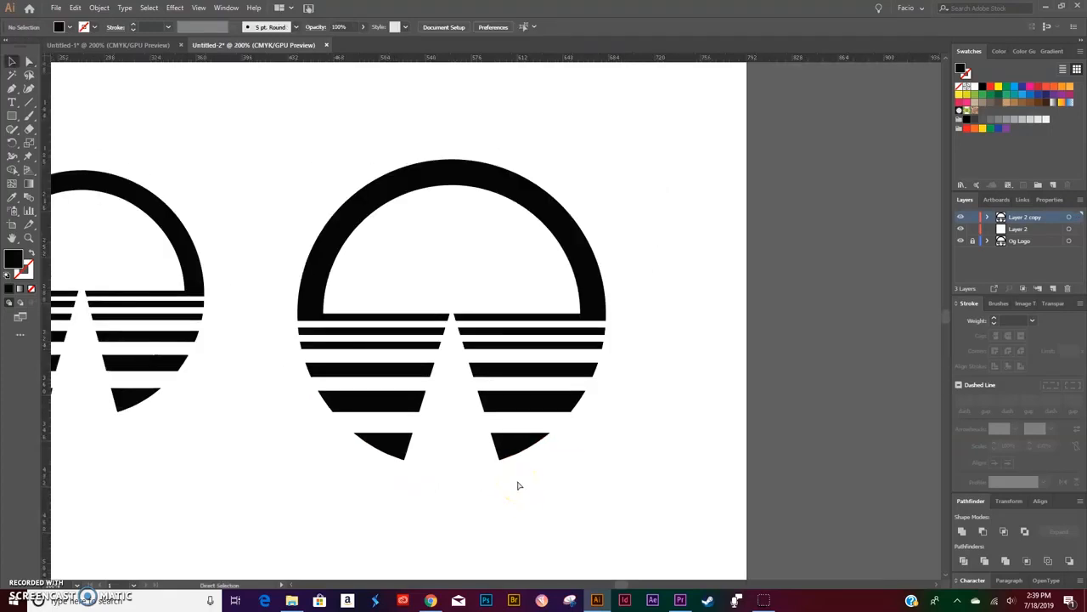
scroll(458, 505, "left", 2)
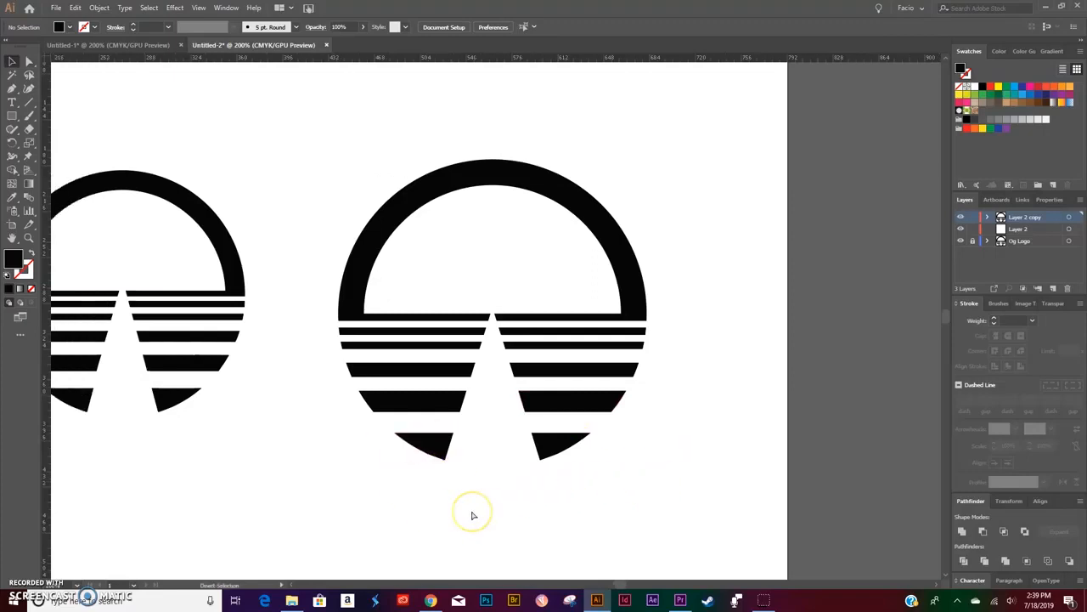
scroll(473, 515, "left", 4)
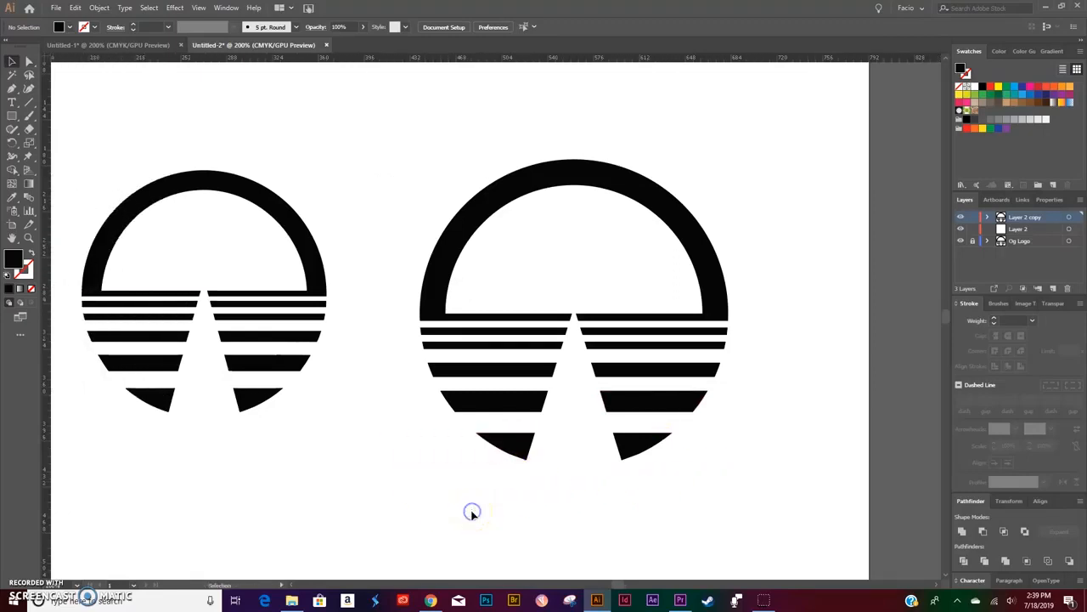
left_click_drag(432, 144, 768, 512)
left_click(99, 8)
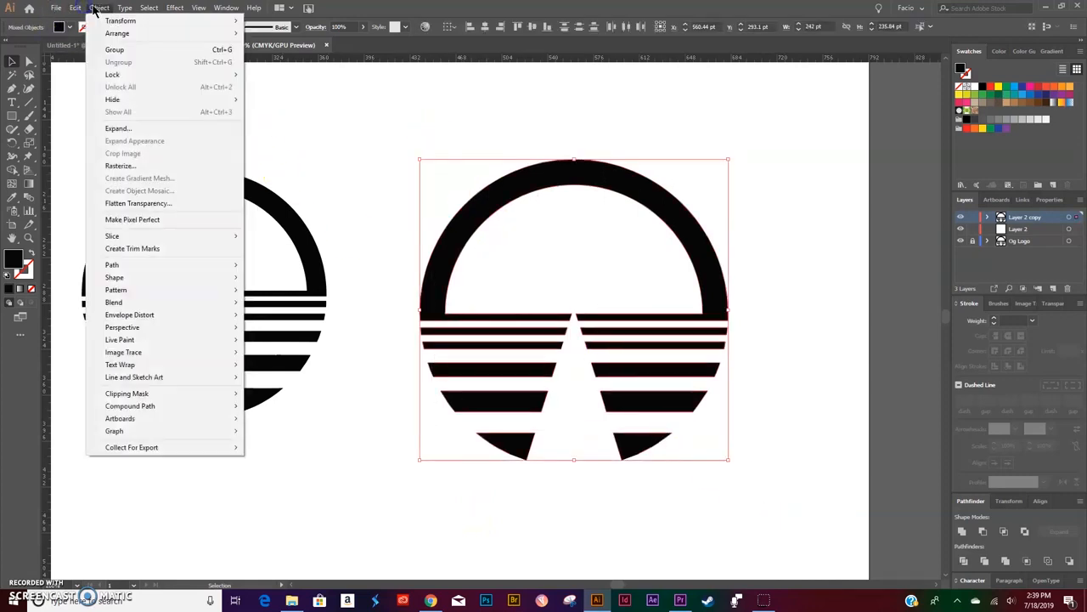
mouse_move(142, 409)
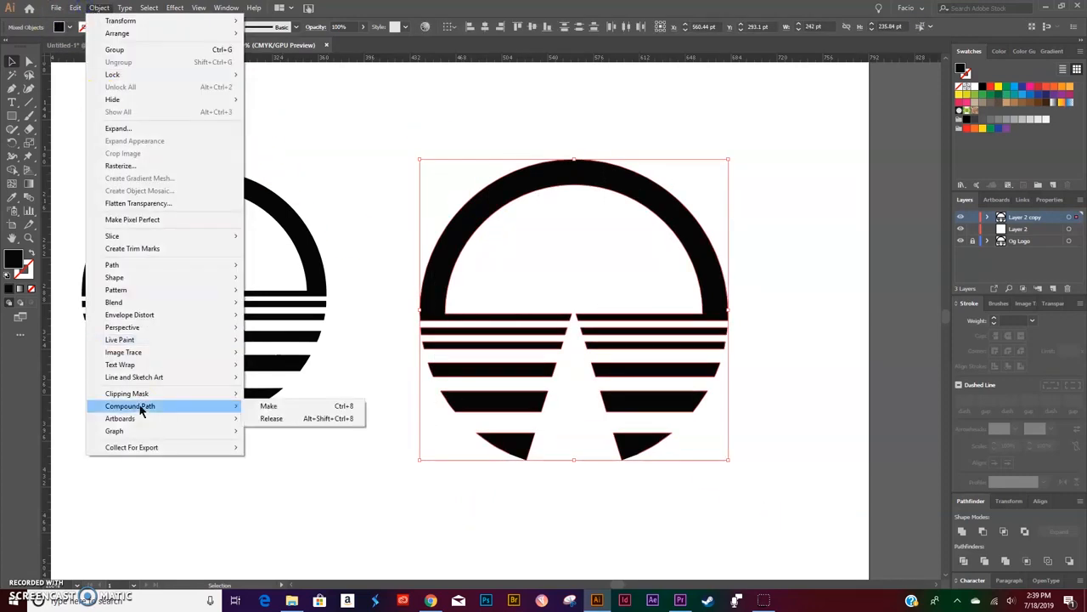
left_click(307, 406)
left_click(692, 512)
Move the compound-path logo as a single object to a new spot beside the original logo
left_click_drag(705, 272, 716, 251)
key("ctrl+z")
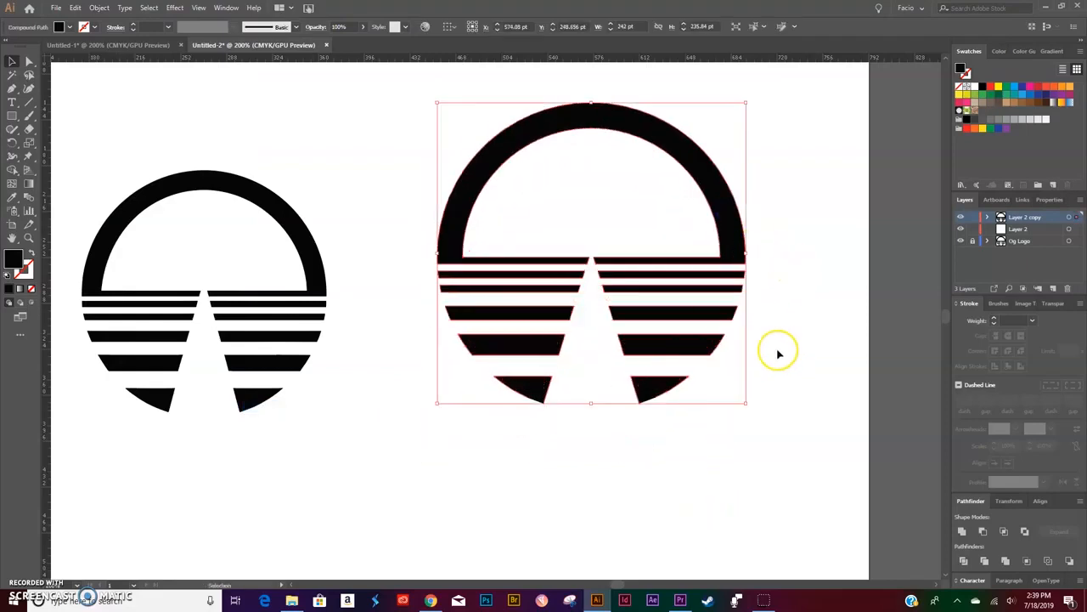
left_click(644, 523)
scroll(657, 489, "up", 1)
scroll(658, 488, "right", 1)
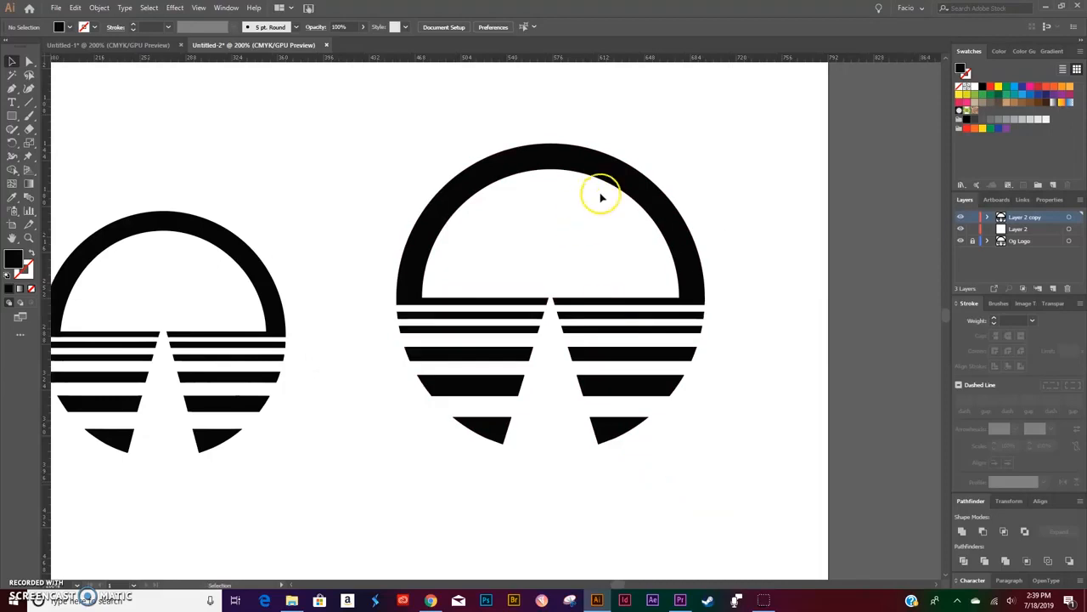
left_click(503, 291)
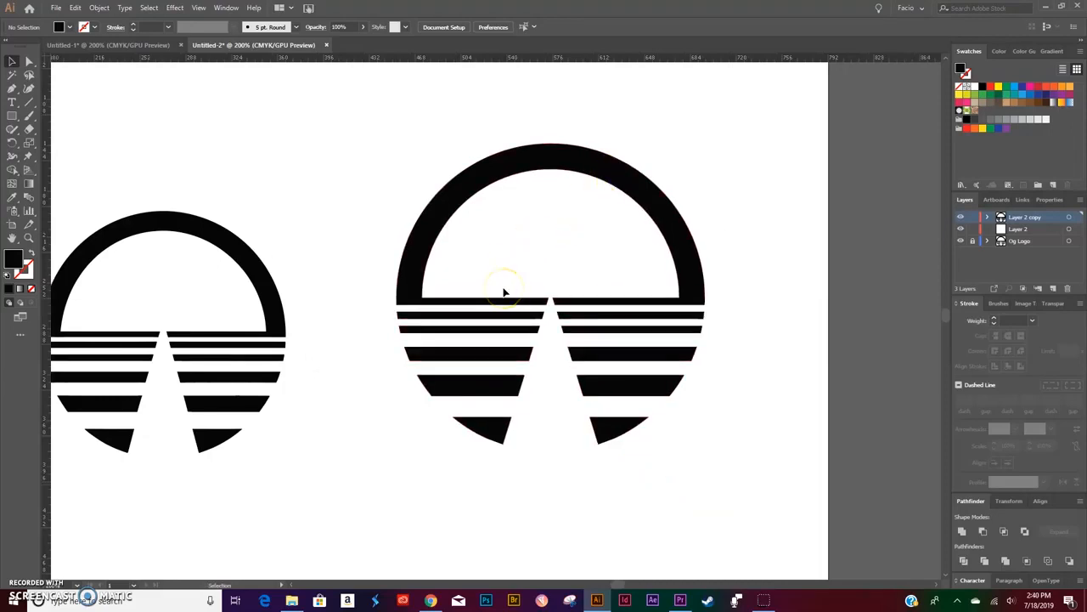
left_click_drag(522, 170, 508, 202)
left_click(710, 134)
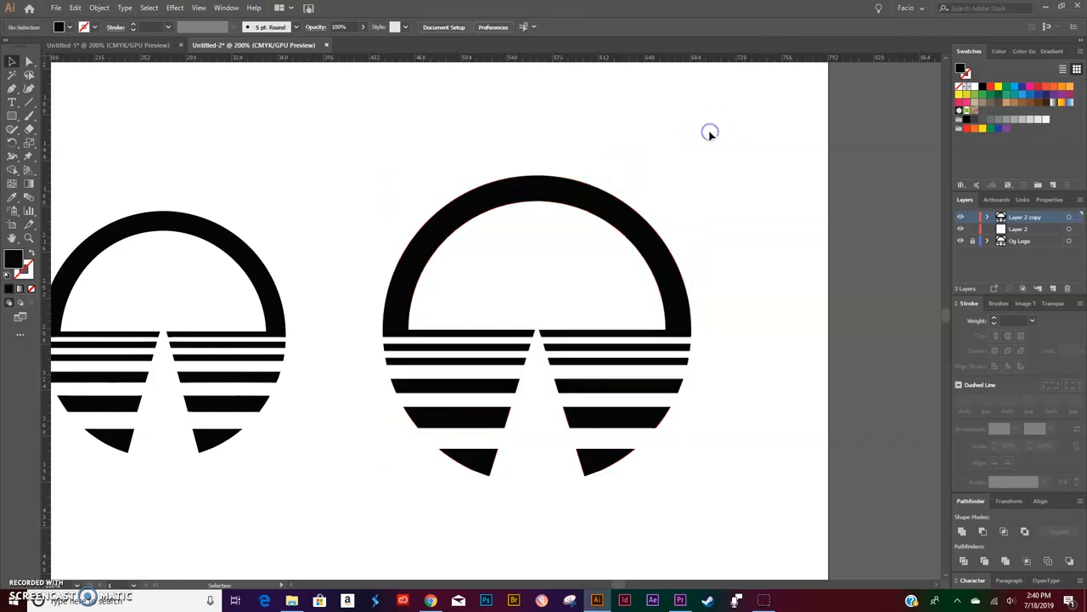